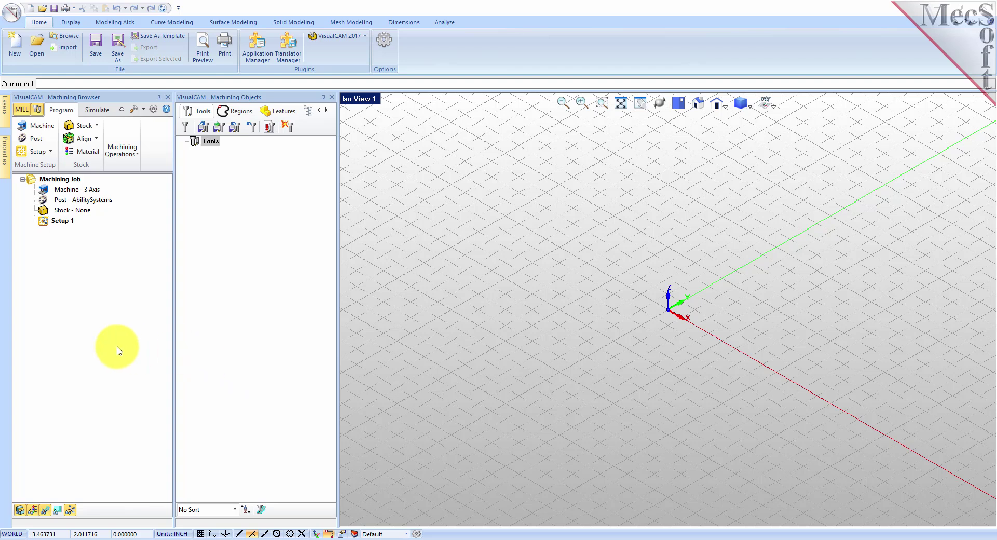
- Close the Machining Objects and Machining Browser panels, leaving only the empty 3D workspace
left_click(331, 97)
left_click(166, 97)
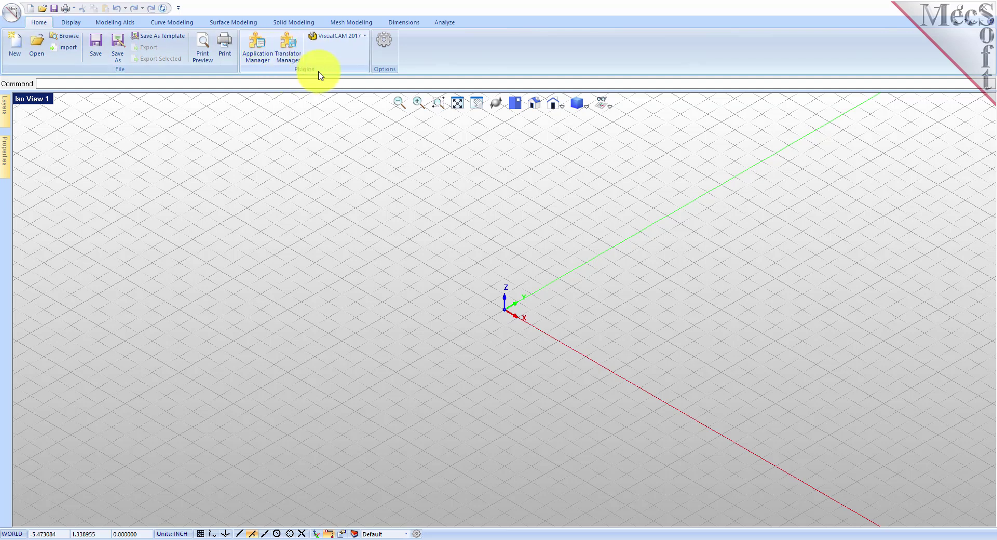
- Load the MILL module from the VisualCAM 2017 module list on the Home ribbon
left_click(365, 38)
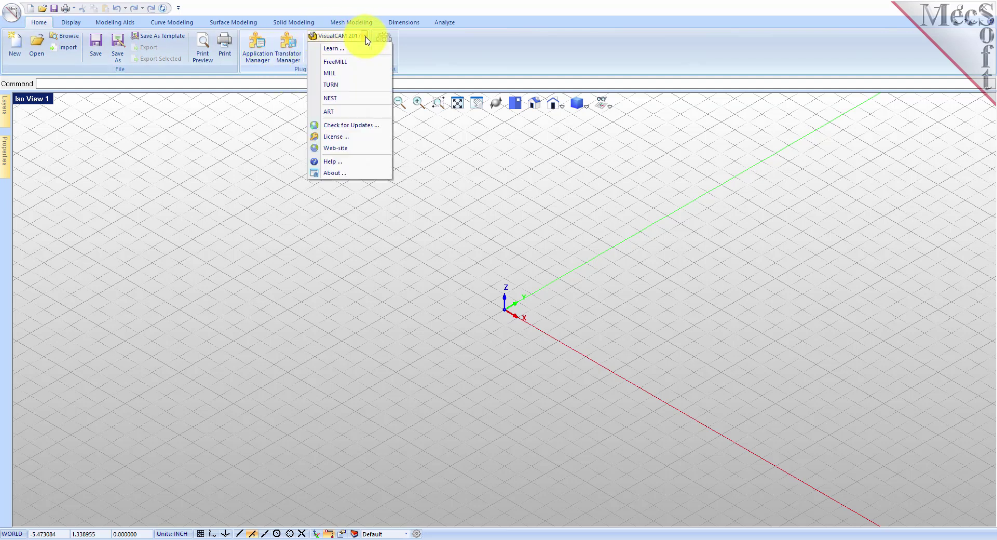
left_click(363, 74)
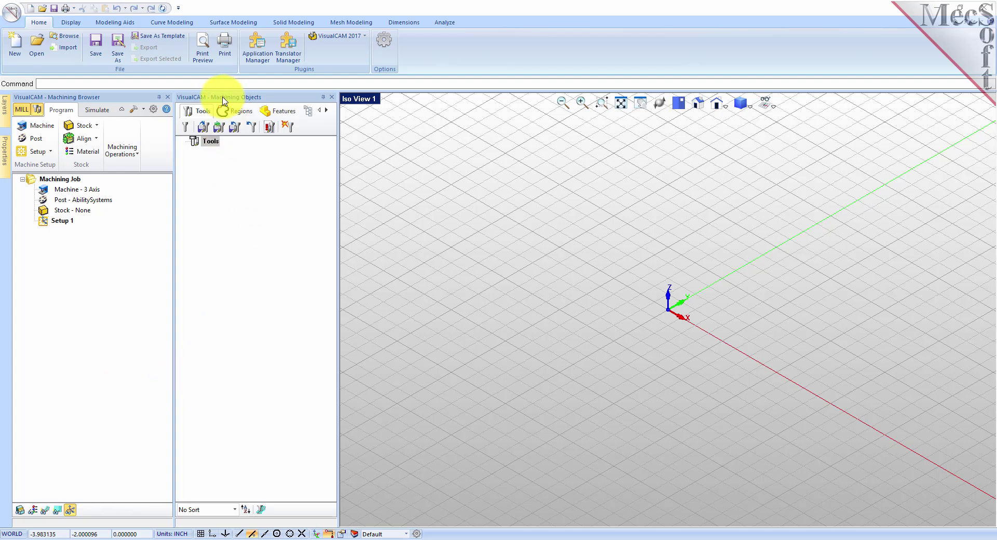
- Dock Machining Objects below the Machining Browser, narrow both panels, and make the browser taller
left_click_drag(223, 99, 171, 334)
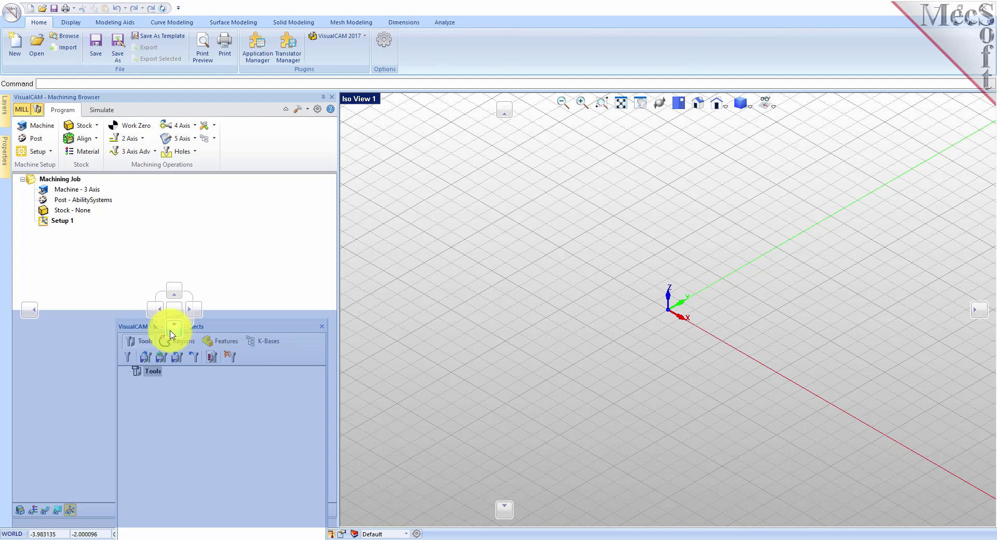
left_click_drag(171, 334, 171, 334)
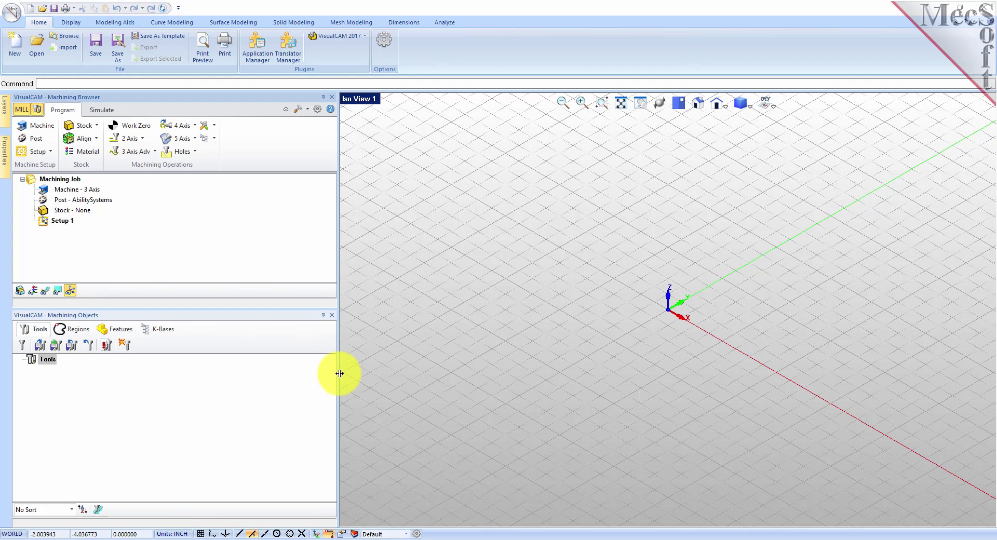
left_click_drag(338, 373, 229, 371)
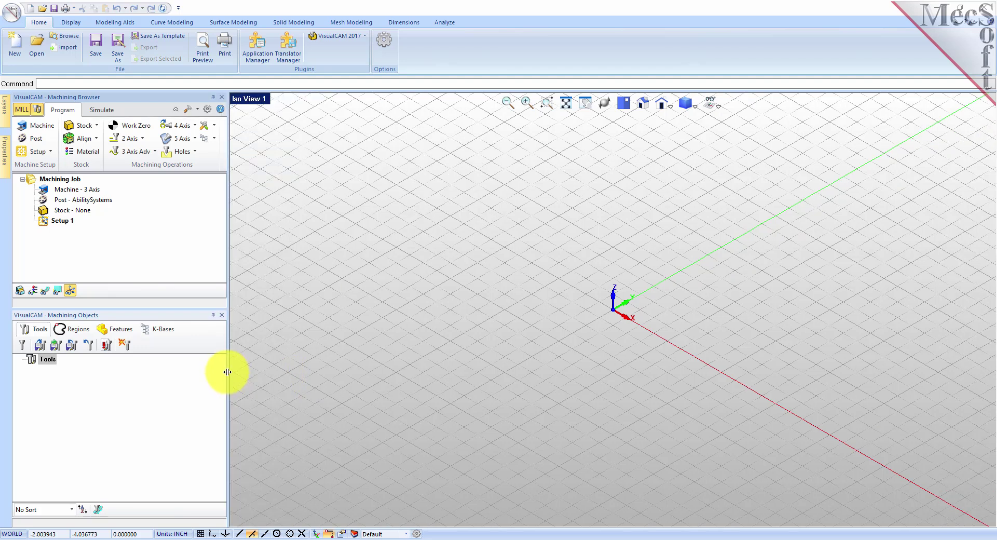
left_click_drag(161, 308, 161, 379)
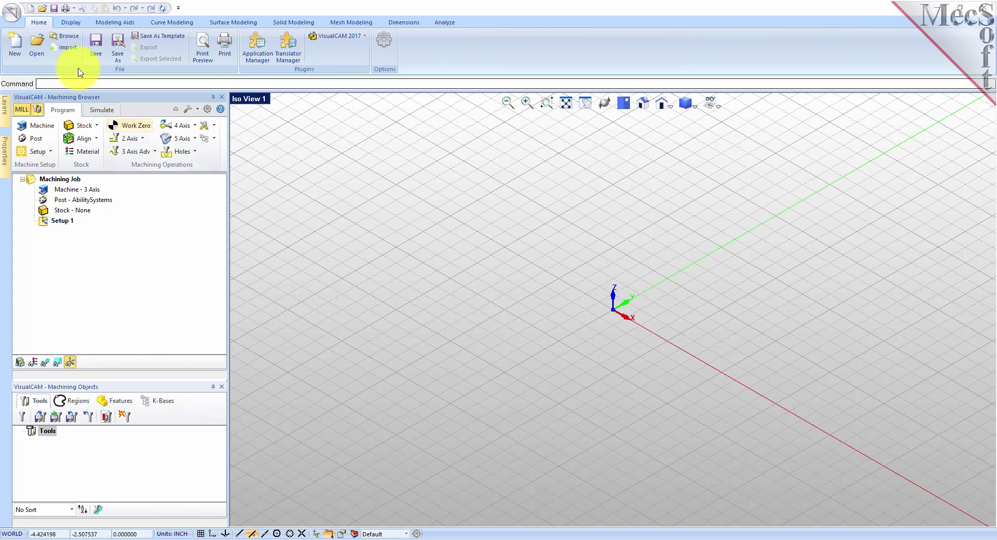
- Open the part file MILLQuickStartTutorial.vcp from the QuickStart folder
left_click(13, 15)
left_click(36, 60)
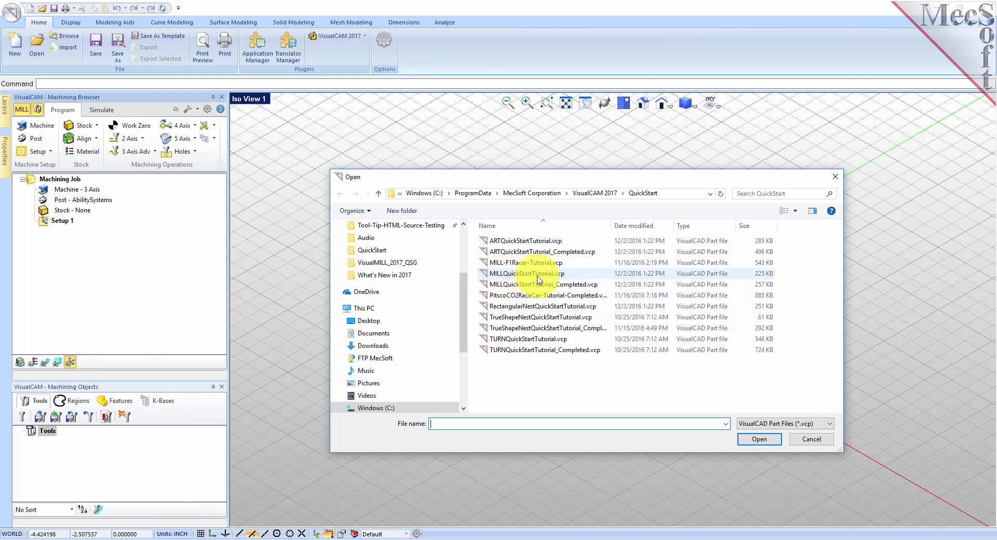
left_click(564, 276)
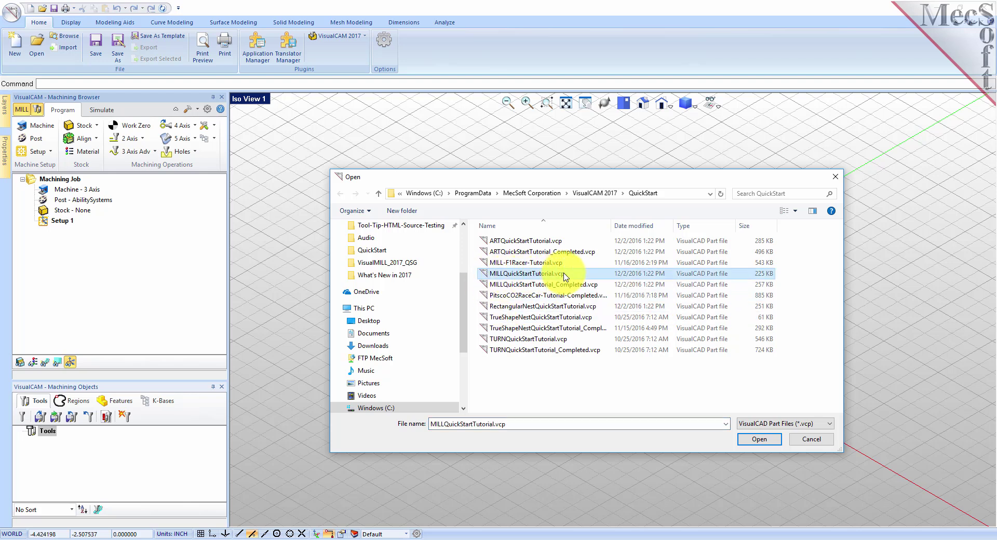
left_click(751, 440)
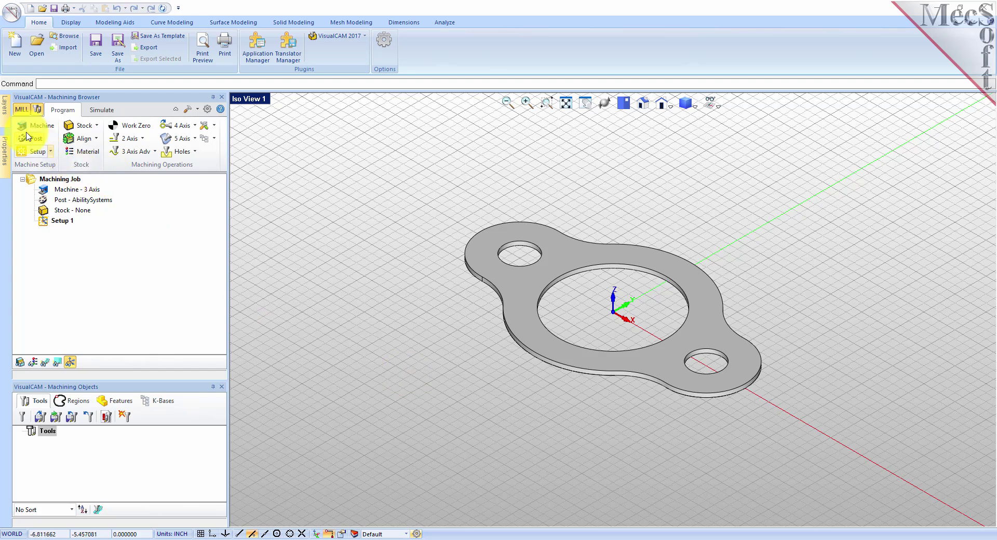
left_click(43, 129)
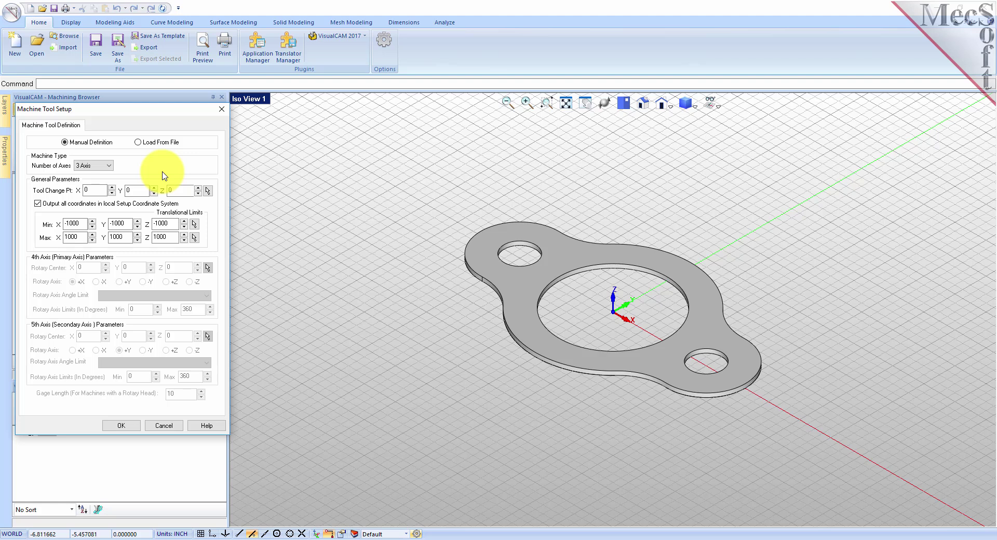
left_click(110, 166)
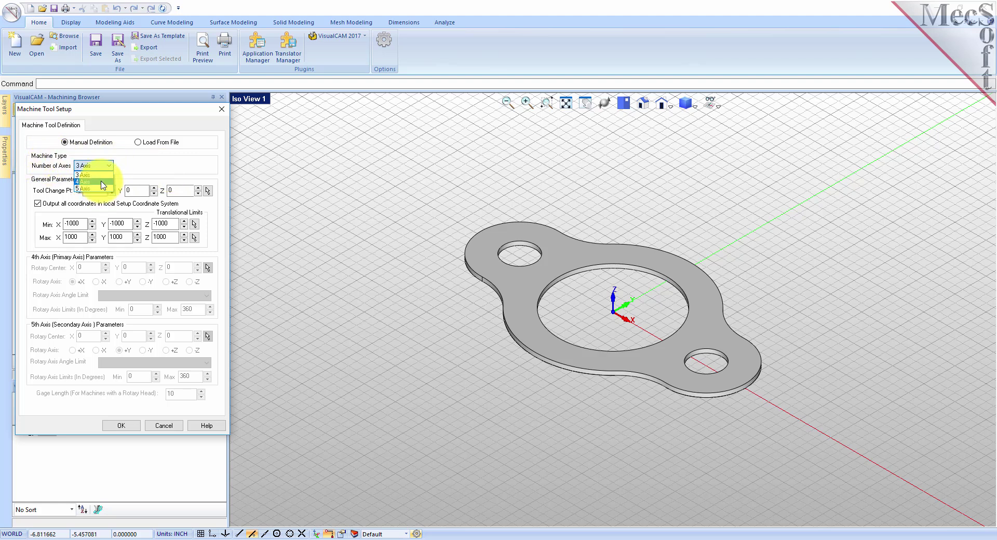
left_click(102, 175)
left_click(129, 428)
left_click(72, 189)
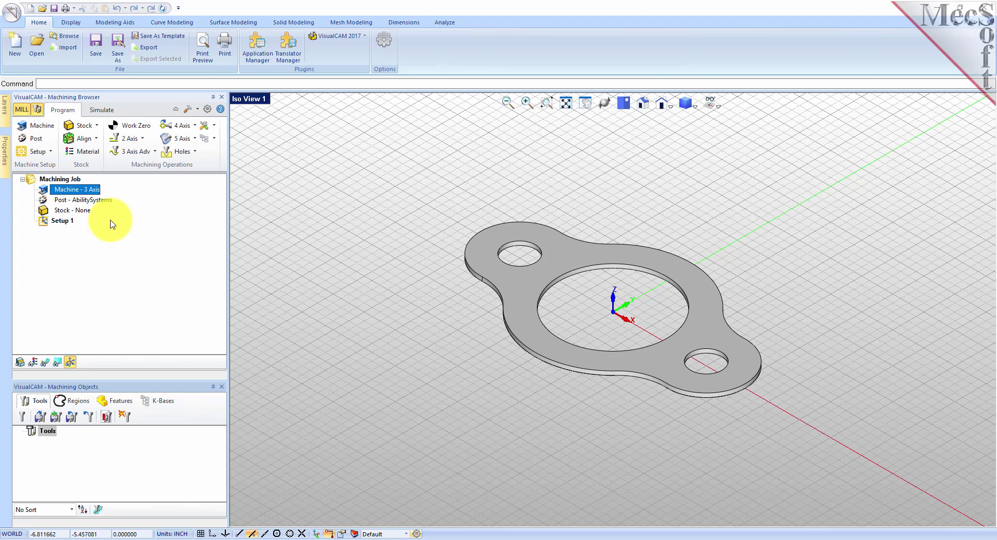
- Change the post-processor to Haas, keeping the .nc posted file extension
left_click(37, 140)
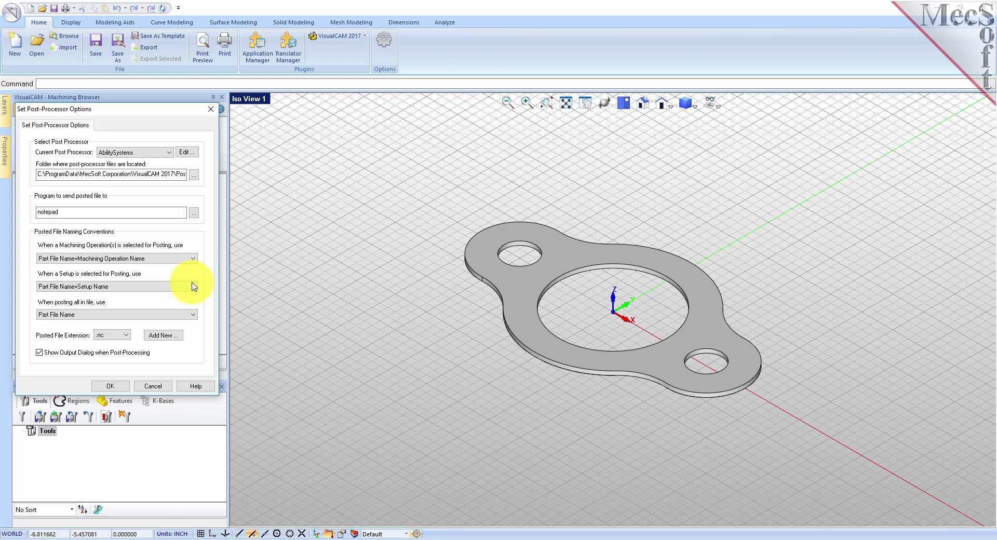
left_click(168, 152)
left_click_drag(169, 173, 169, 242)
left_click(110, 297)
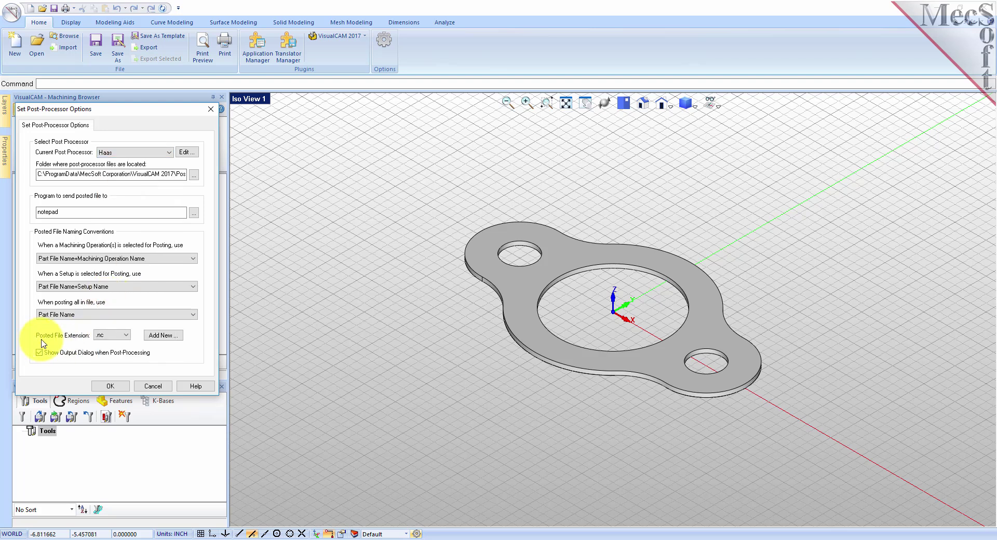
left_click(126, 336)
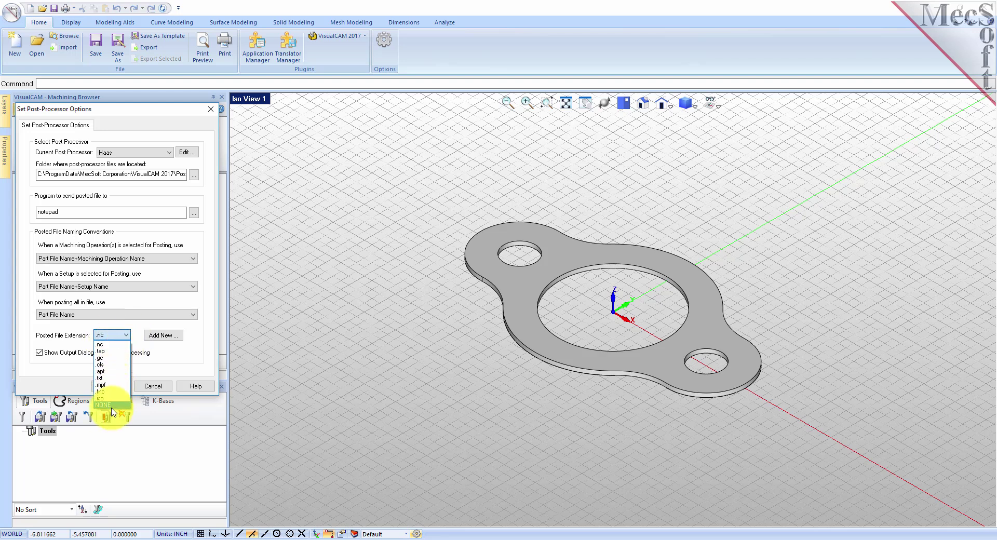
left_click(106, 345)
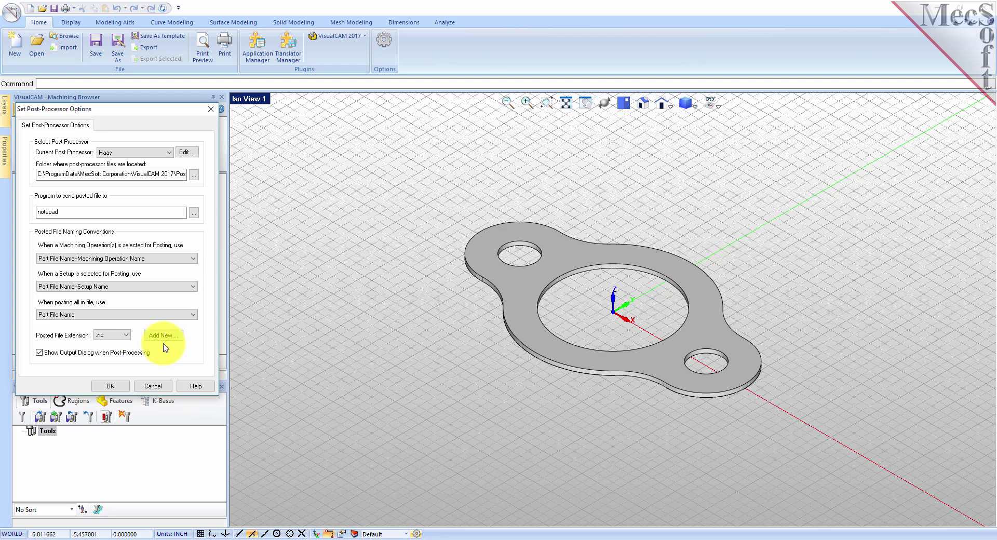
left_click(111, 386)
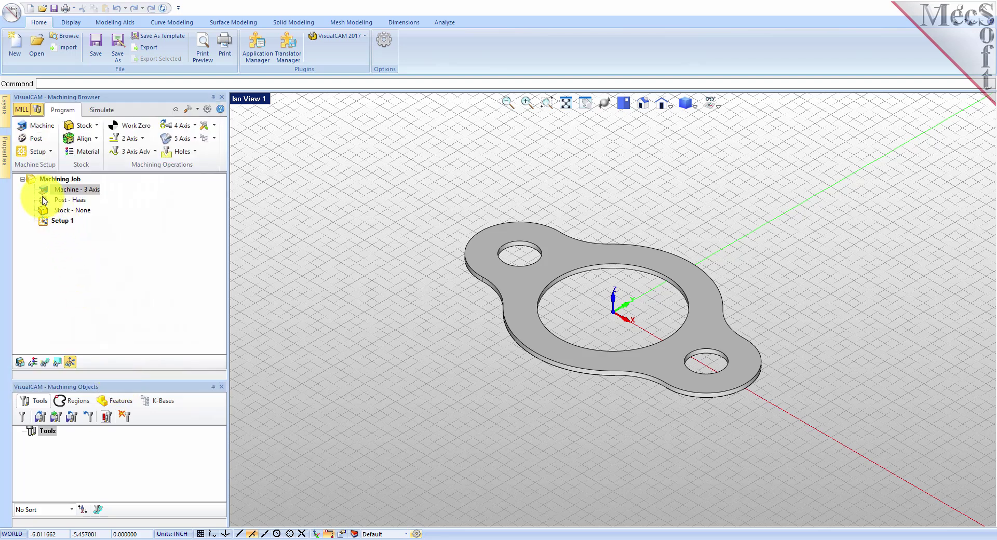
left_click(45, 200)
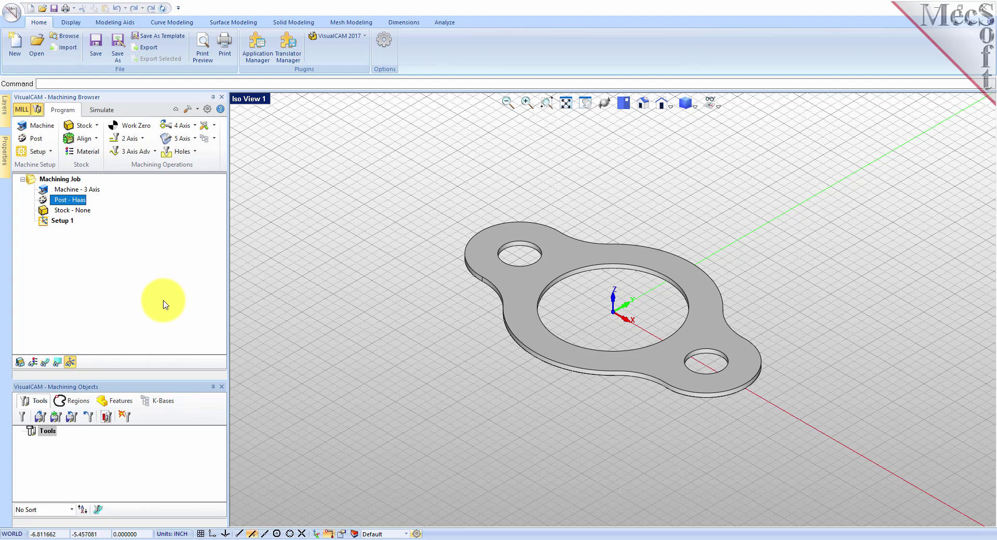
- Select Setup 1 in the job tree and bring up the Stock type list
left_click(45, 222)
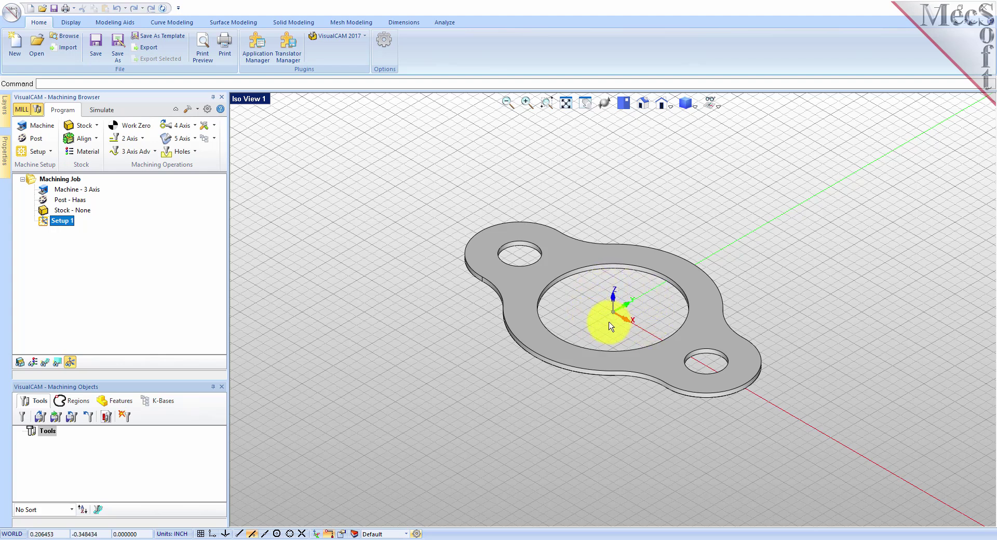
left_click(71, 363)
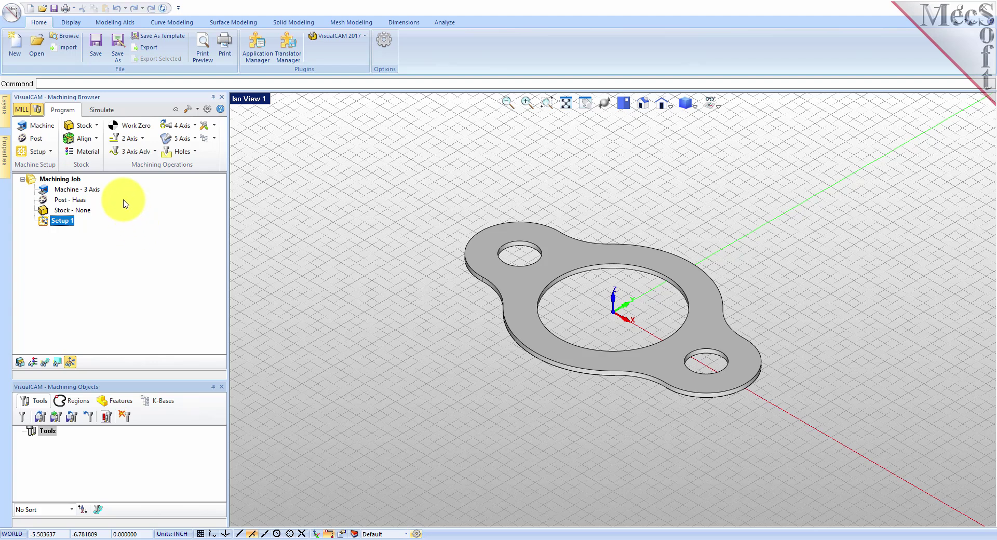
left_click(98, 127)
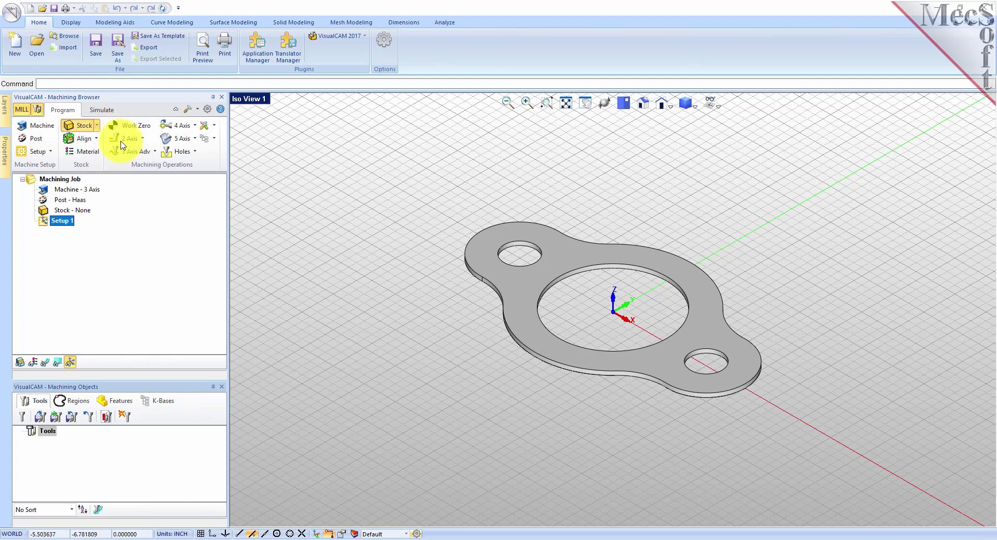
- Create a 10 × 6 × 0.125 inch box stock anchored at its lower-left corner
left_click(123, 145)
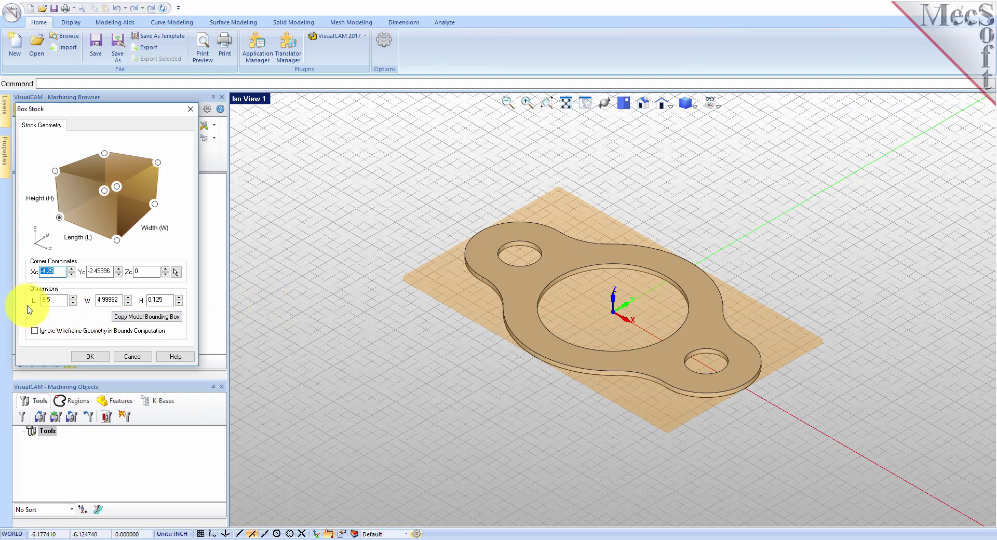
double_click(55, 301)
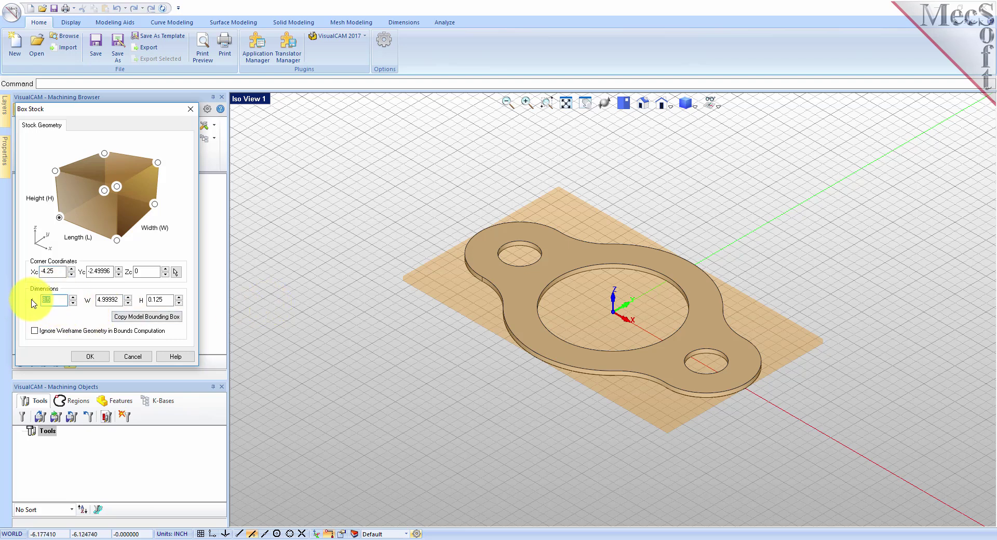
type("10.0")
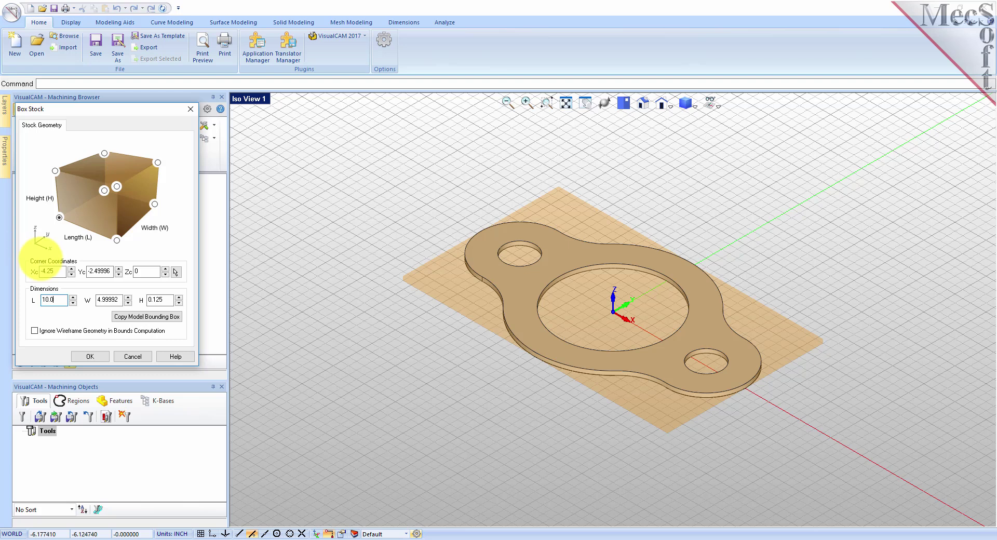
double_click(99, 301)
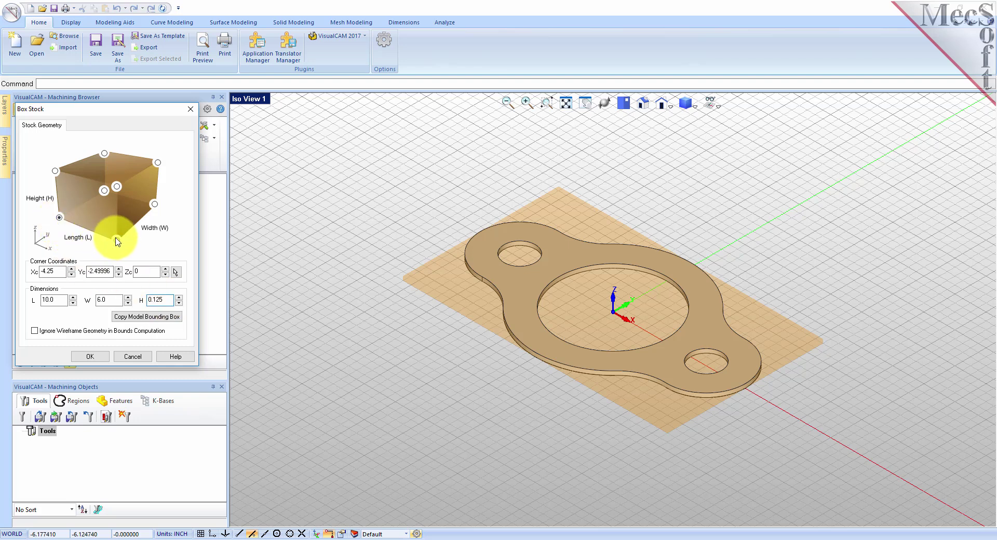
left_click(60, 218)
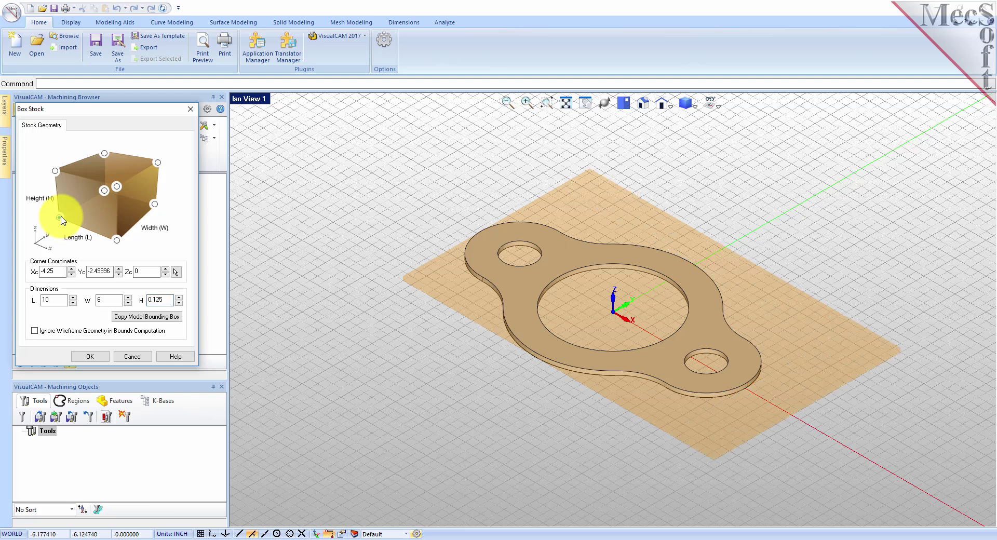
left_click(96, 362)
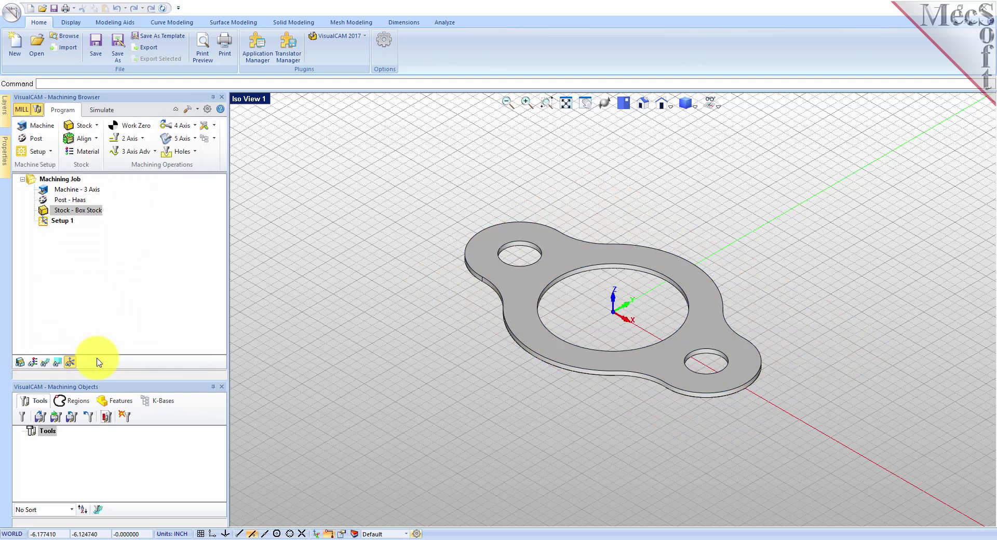
- Select the box stock and turn on its display around the gasket part
left_click(42, 214)
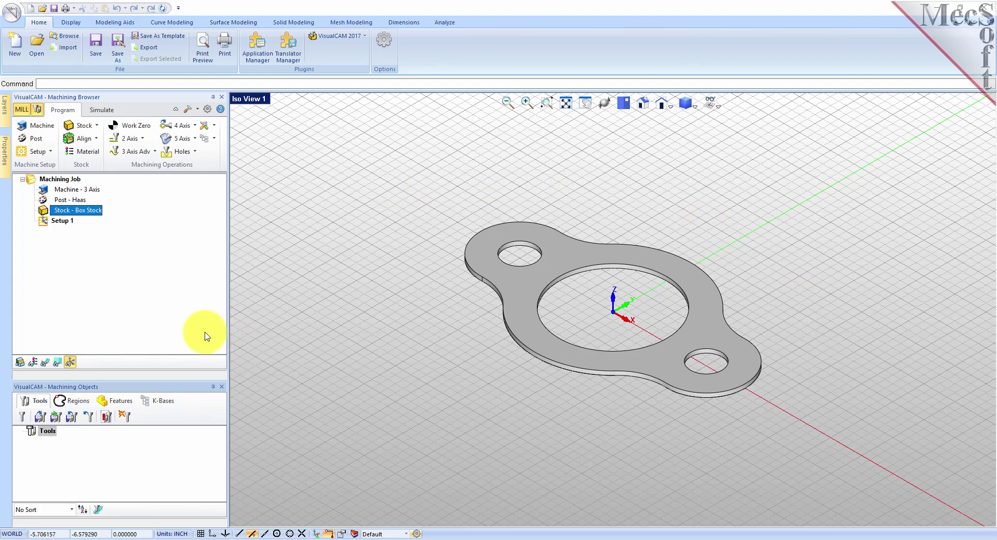
left_click(22, 366)
left_click(23, 367)
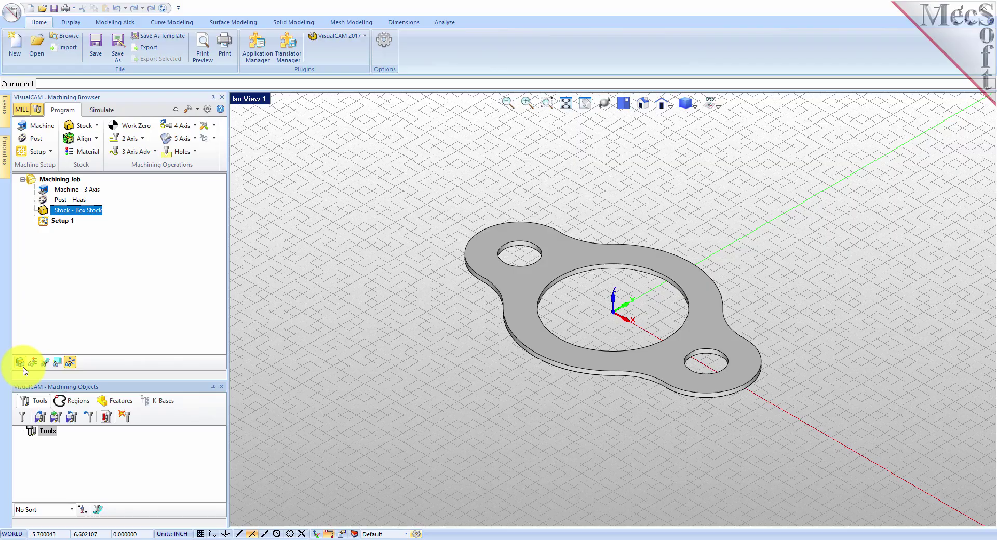
left_click(23, 366)
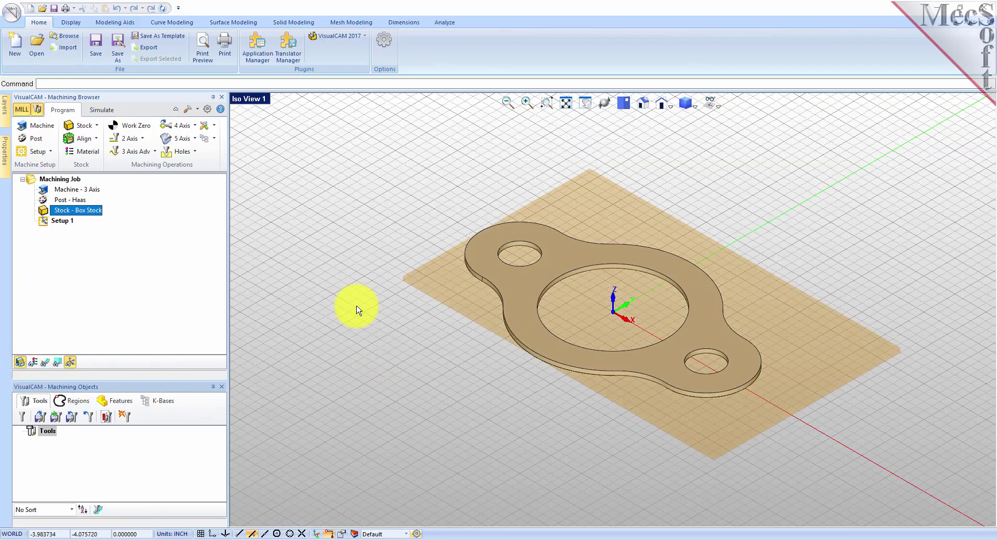
mouse_move(442, 337)
middle_mouse_down()
mouse_move(412, 332)
mouse_move(451, 344)
middle_mouse_up()
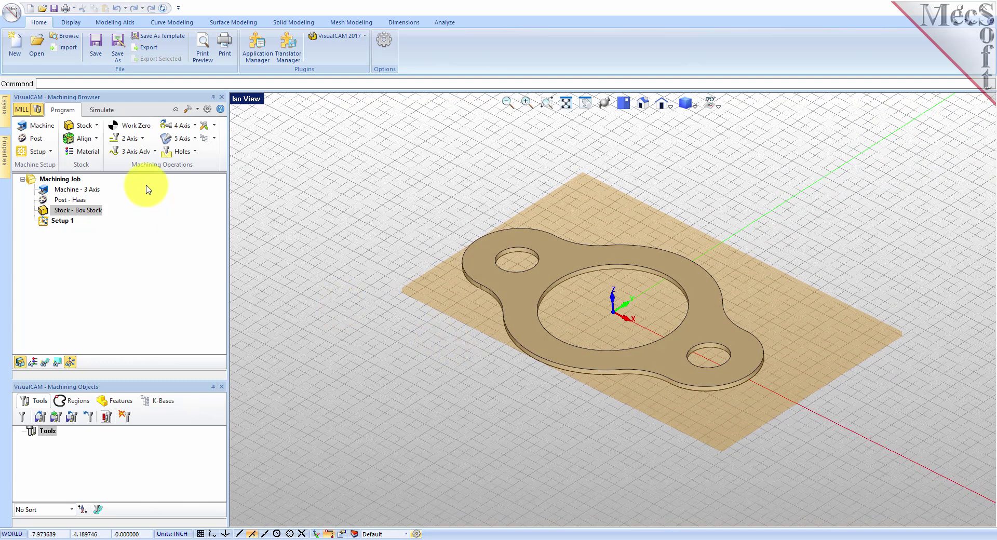
- Align the stock to the part's top in Z and centre it in XY
left_click(97, 141)
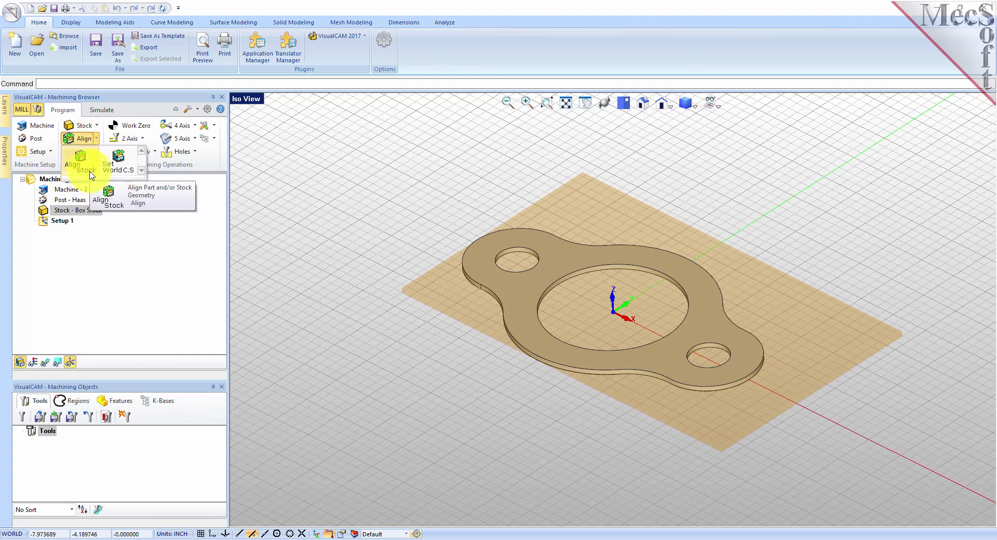
left_click(90, 174)
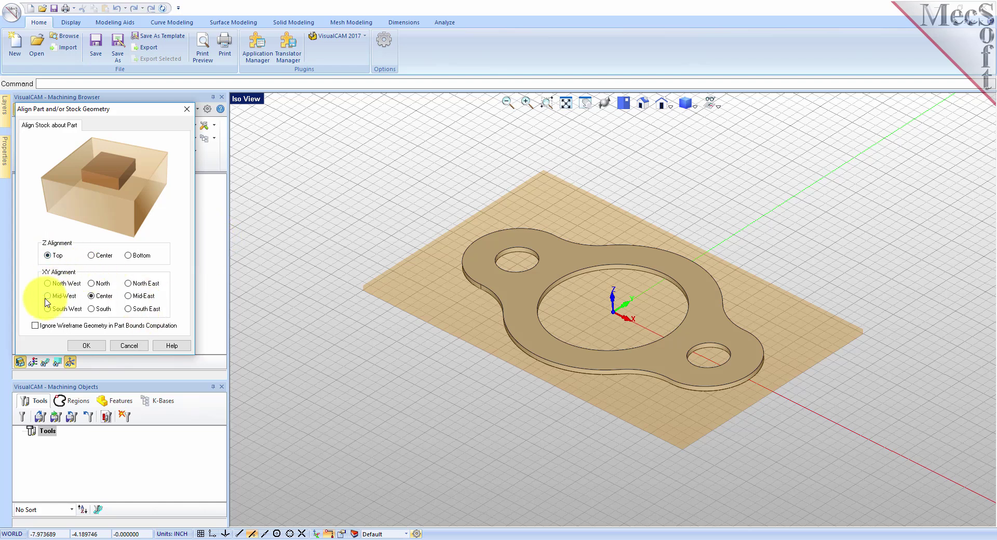
left_click(86, 345)
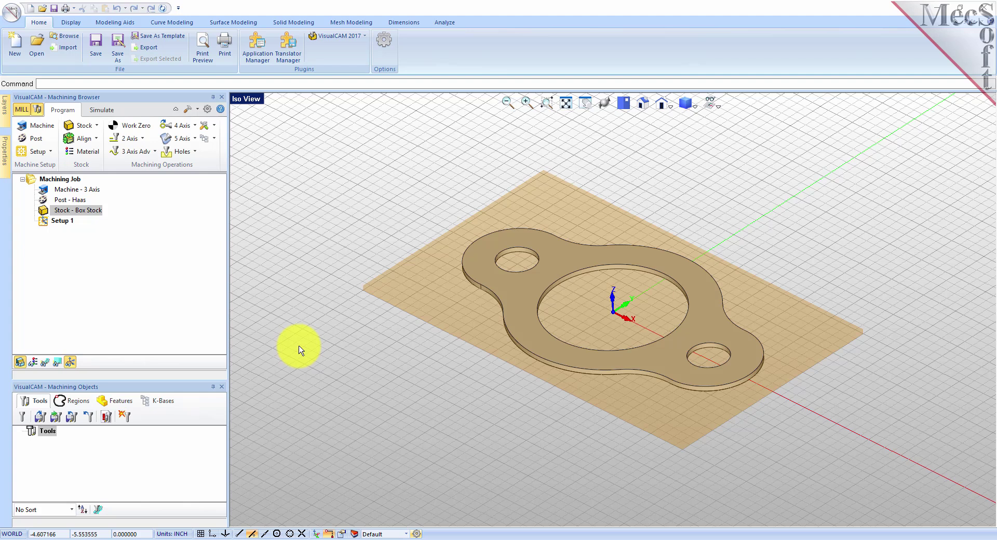
- Set the stock material to WOOD and display the stock translucent, then select Setup 1
left_click(96, 153)
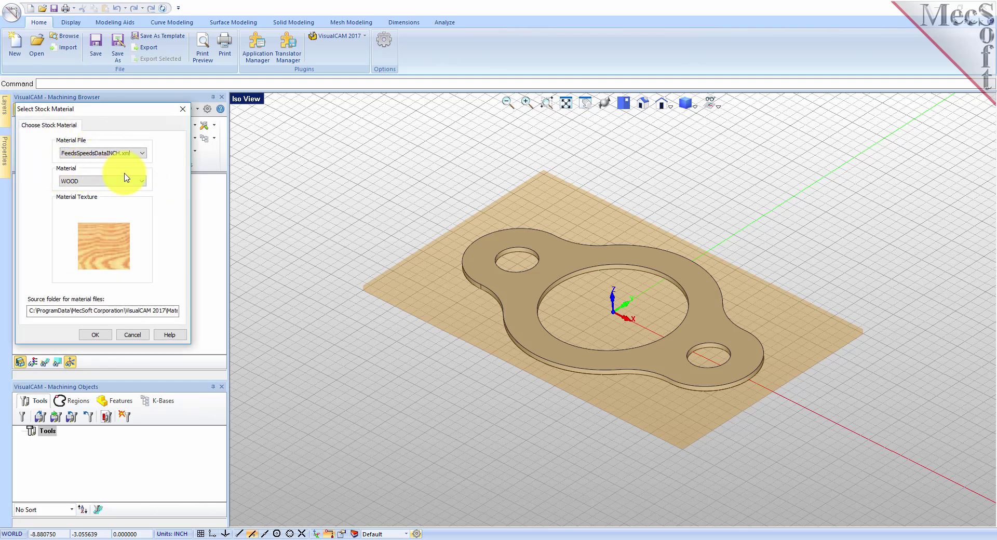
left_click(146, 183)
left_click_drag(141, 266, 149, 314)
left_click(78, 386)
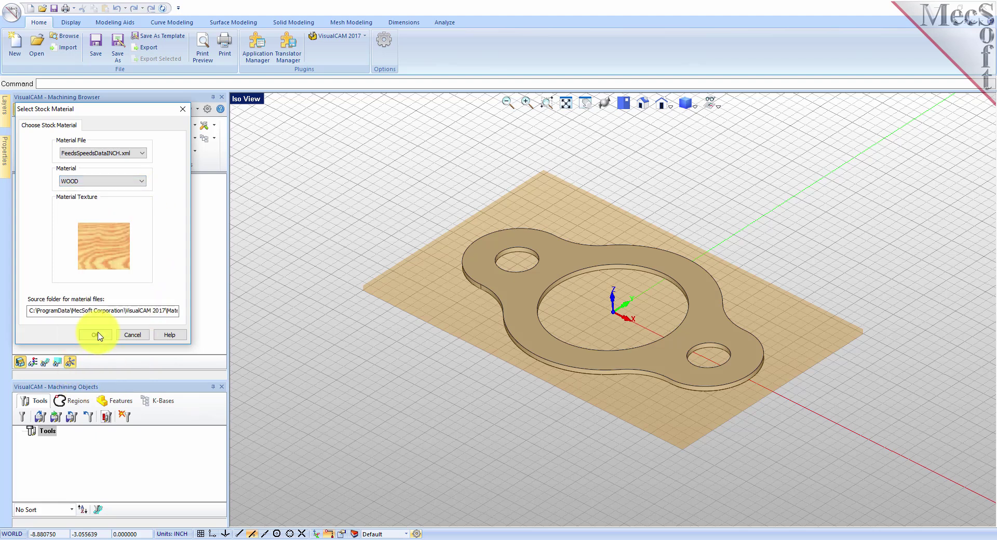
left_click(96, 335)
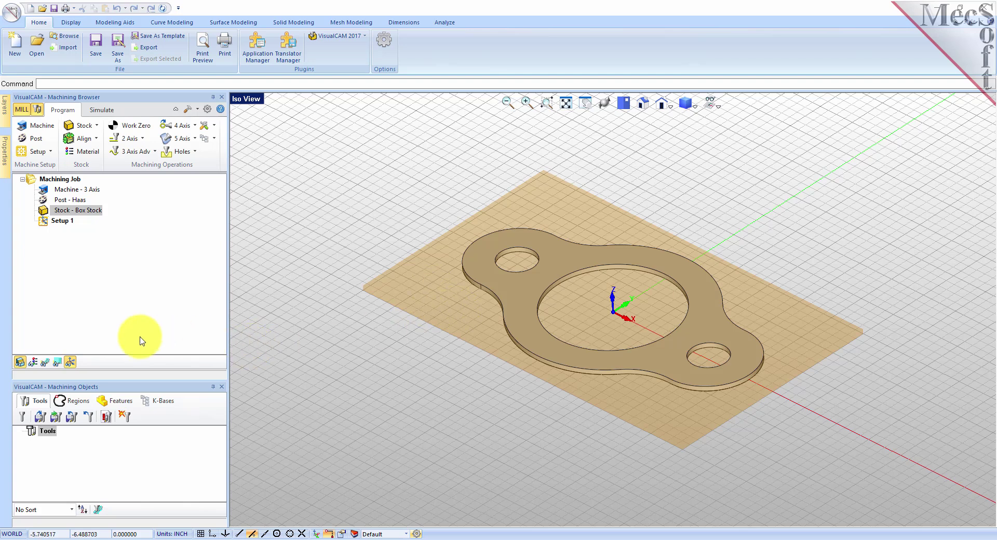
left_click(33, 363)
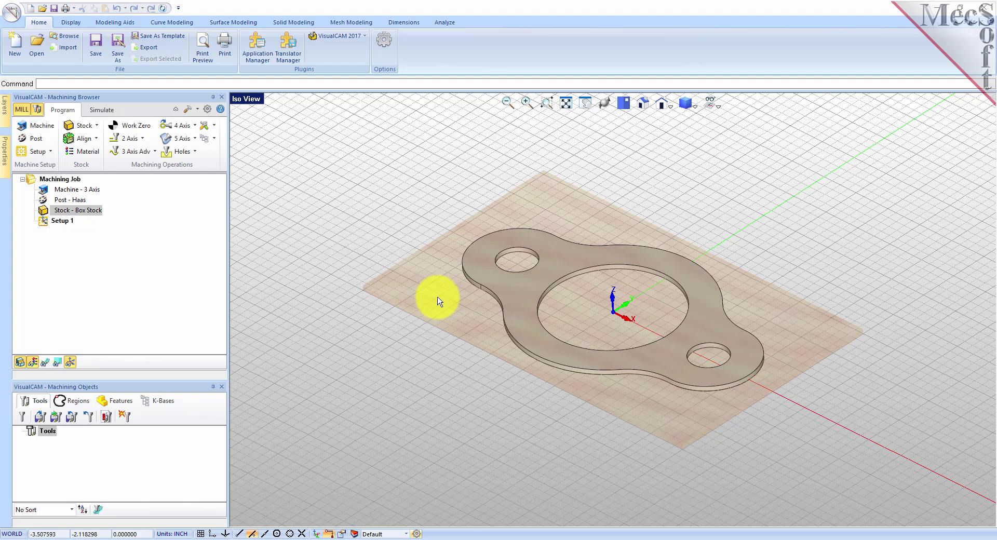
left_click(44, 222)
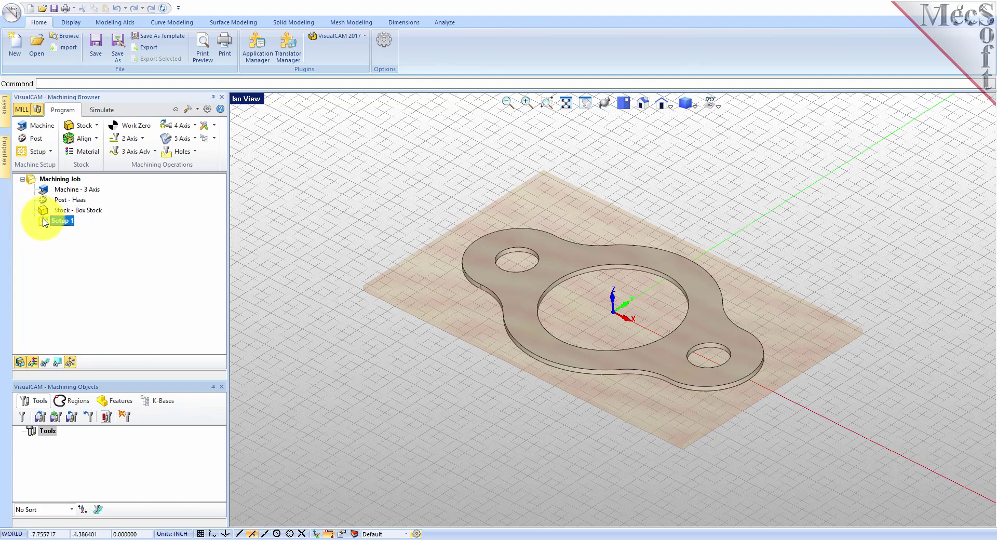
- Set the world origin to the stock box's highest-Z south-west corner and zoom to extents
left_click(97, 140)
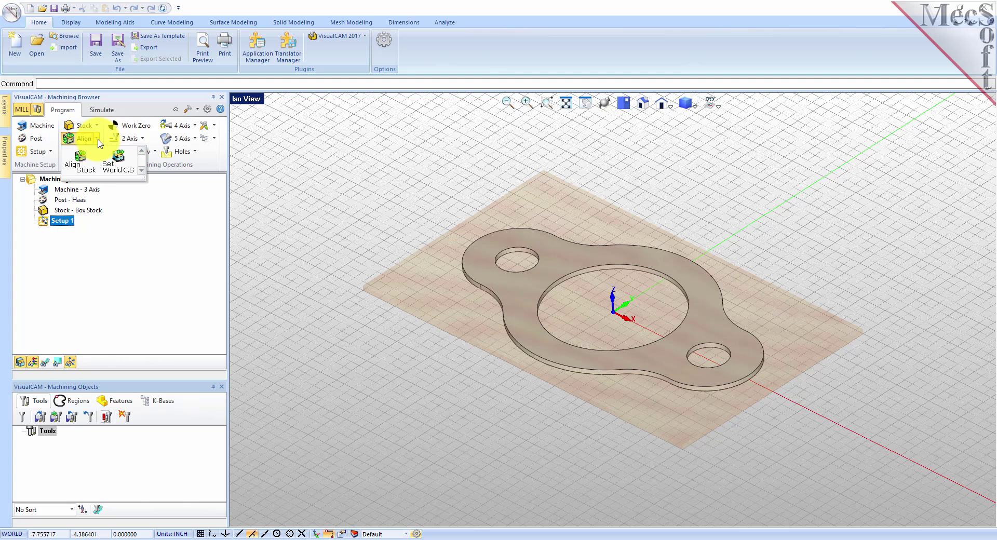
left_click(124, 165)
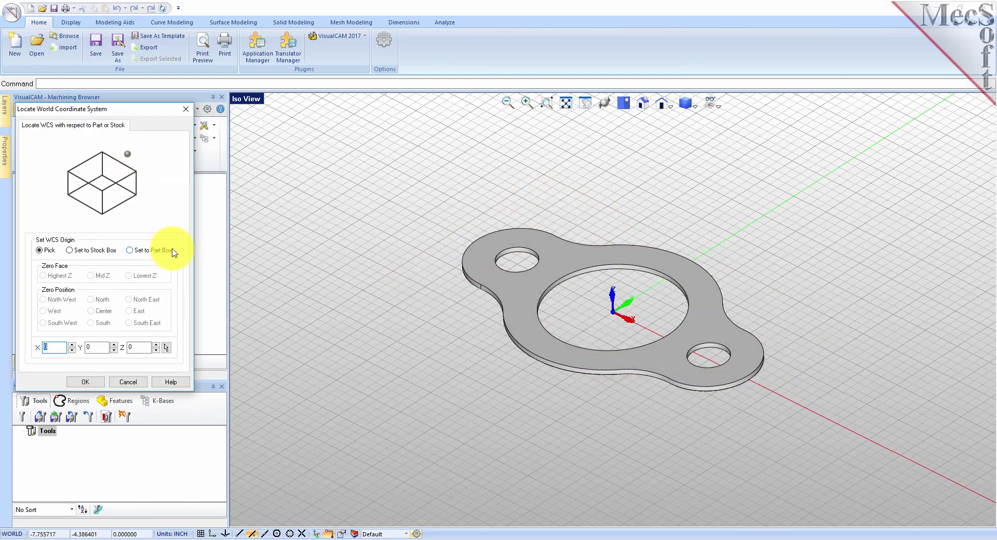
left_click(71, 252)
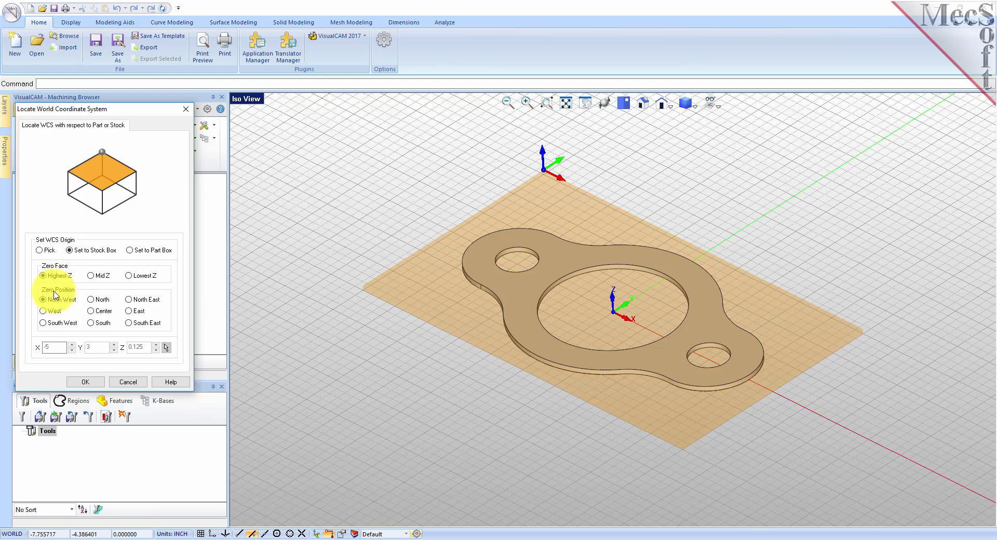
left_click(44, 325)
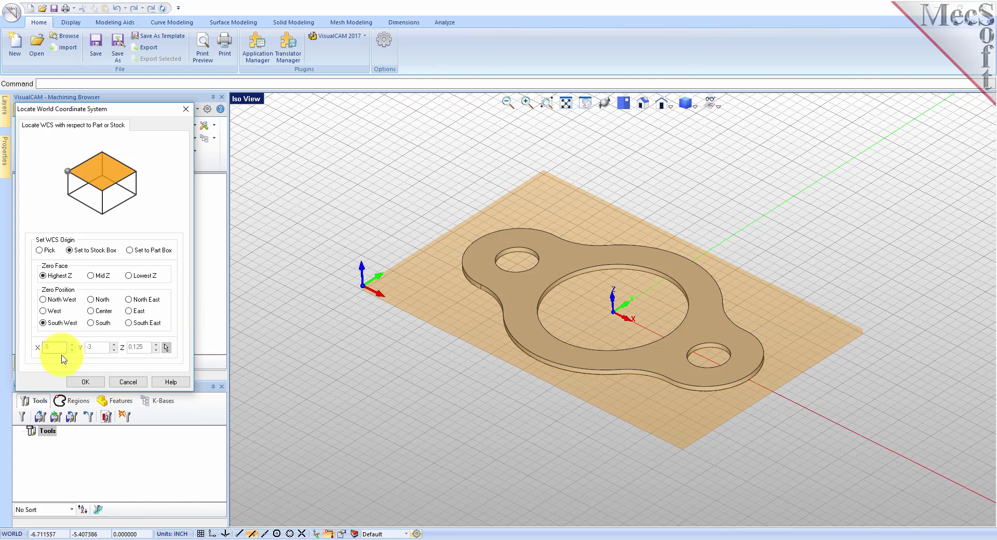
left_click(96, 384)
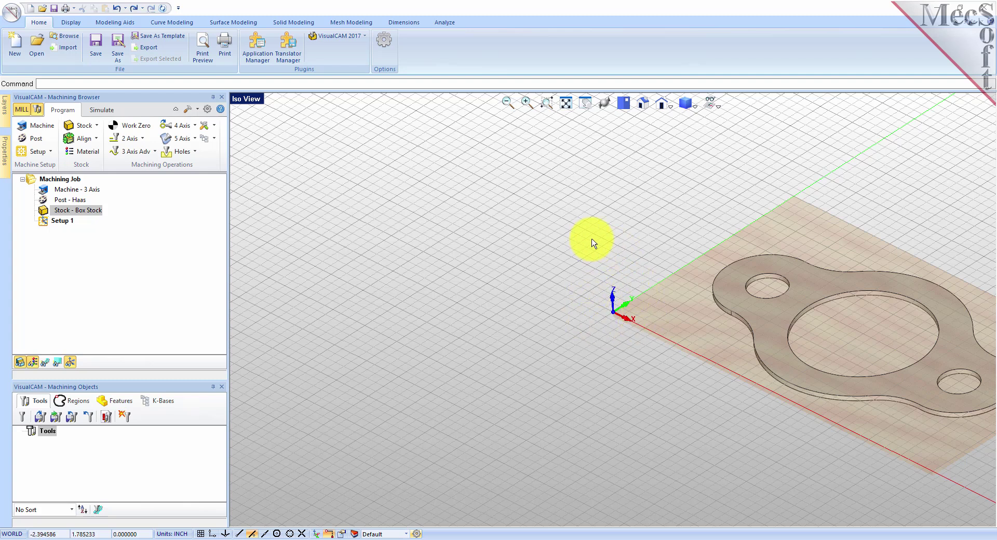
left_click(565, 104)
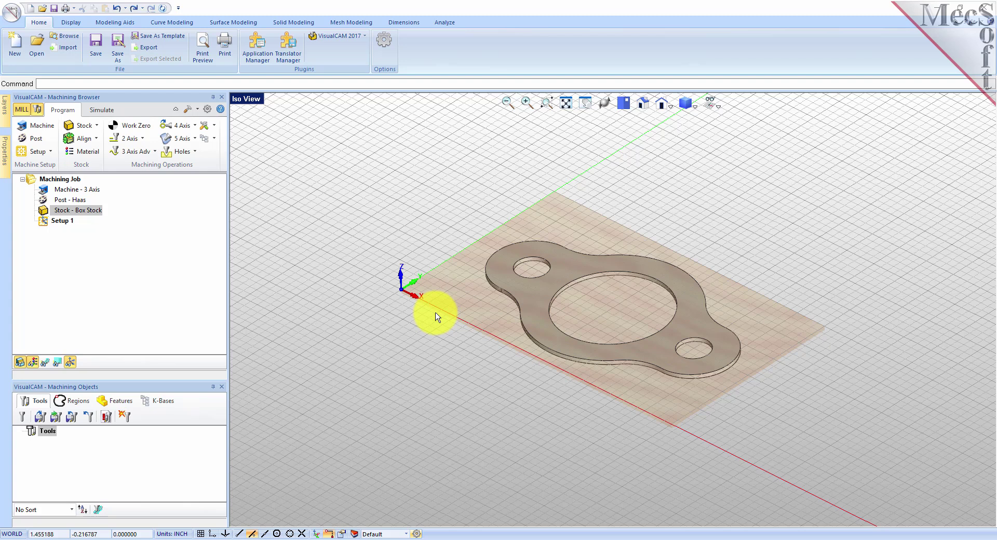
scroll(585, 308, "up", 1)
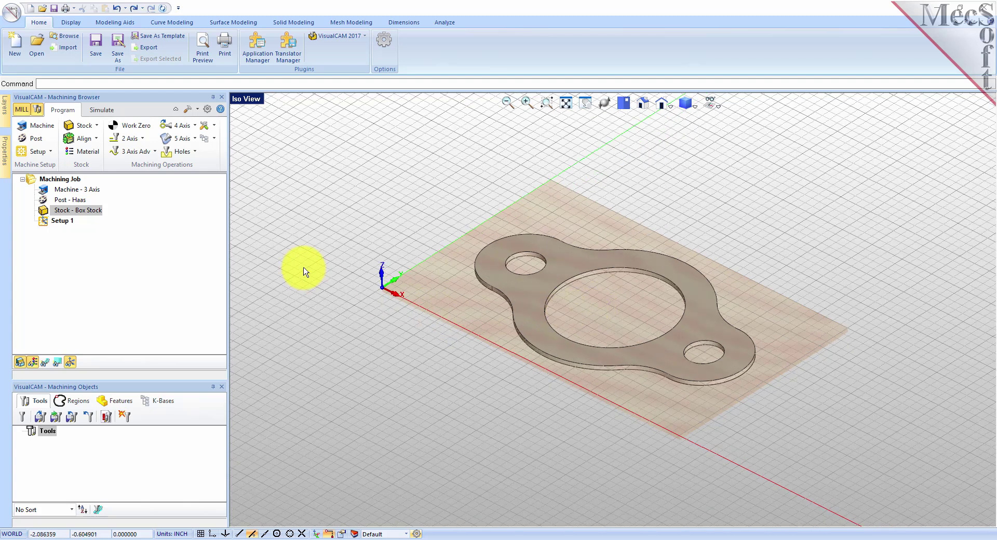
- Place a Work Zero under Setup 1 at the stock box's highest Z, south-west corner
left_click(146, 128)
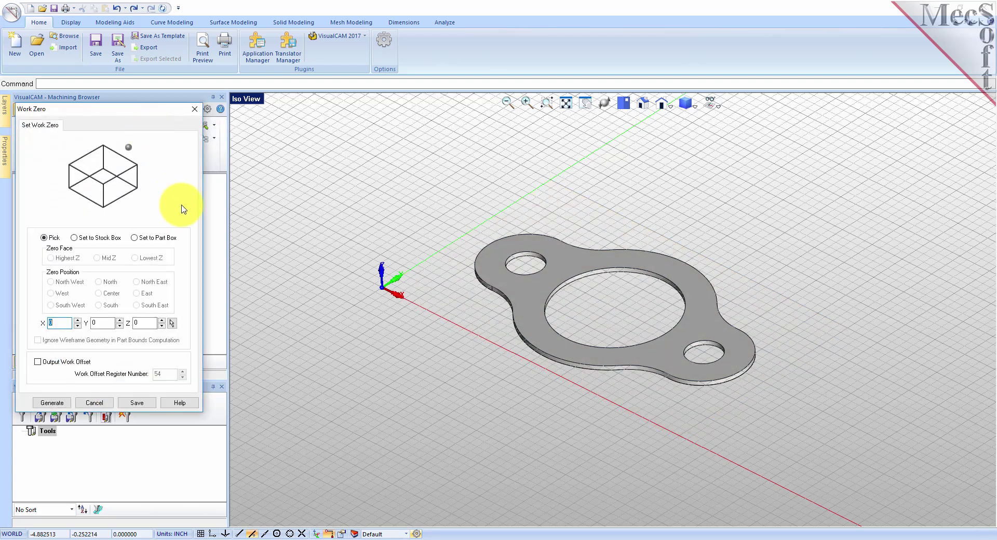
left_click(74, 238)
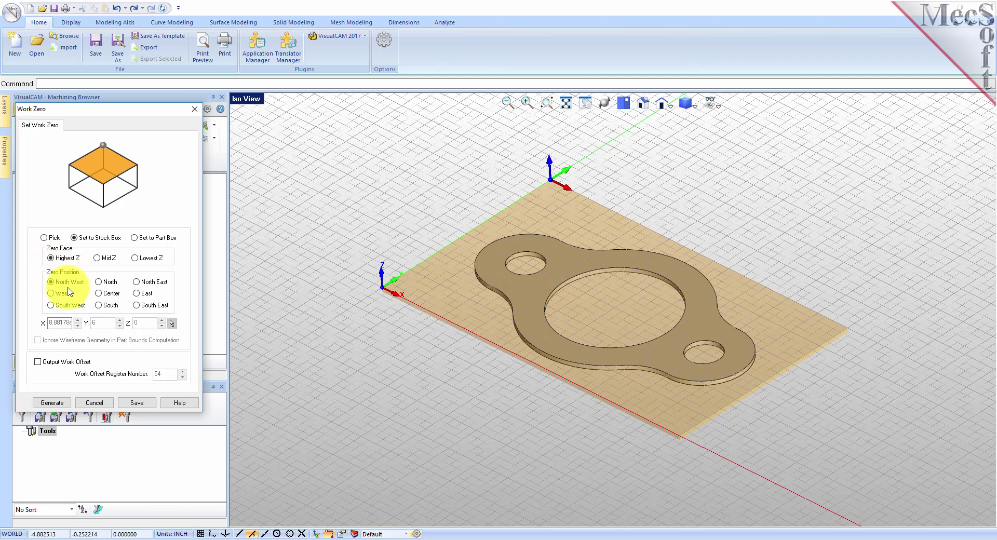
left_click(51, 305)
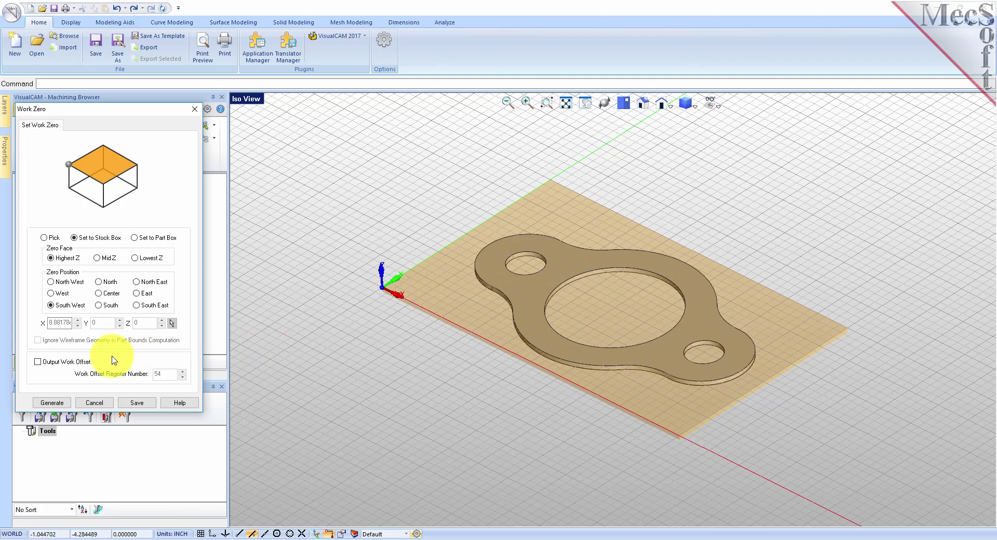
left_click(52, 402)
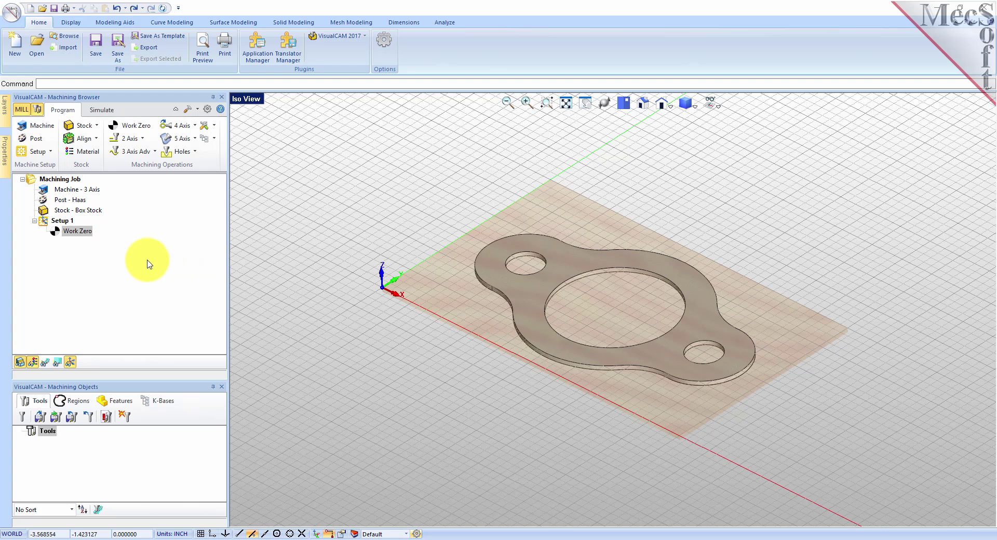
- Create flat end mill FlatMill-0.5 with 0.5 diameter, HSS material and tool number 1
left_click(47, 234)
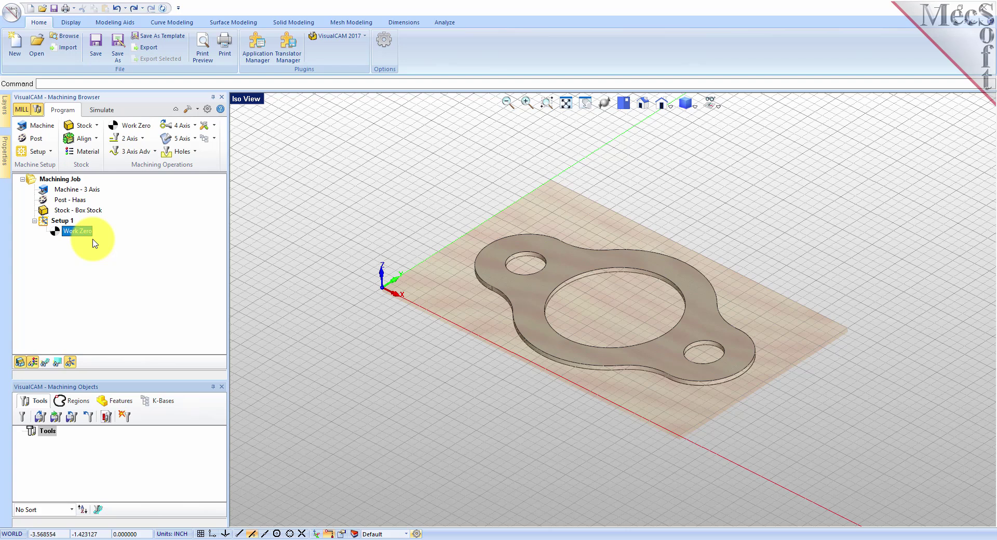
left_click(25, 422)
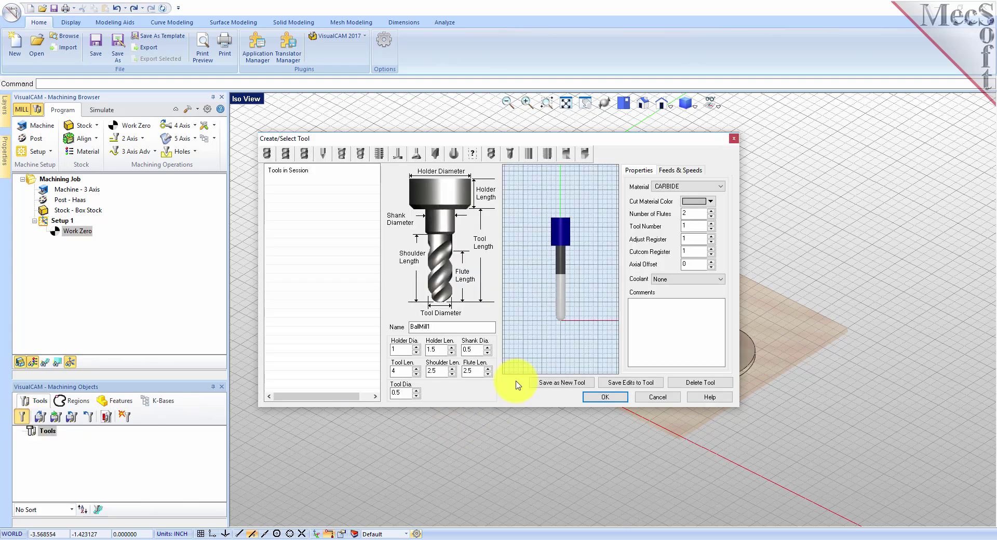
left_click(267, 153)
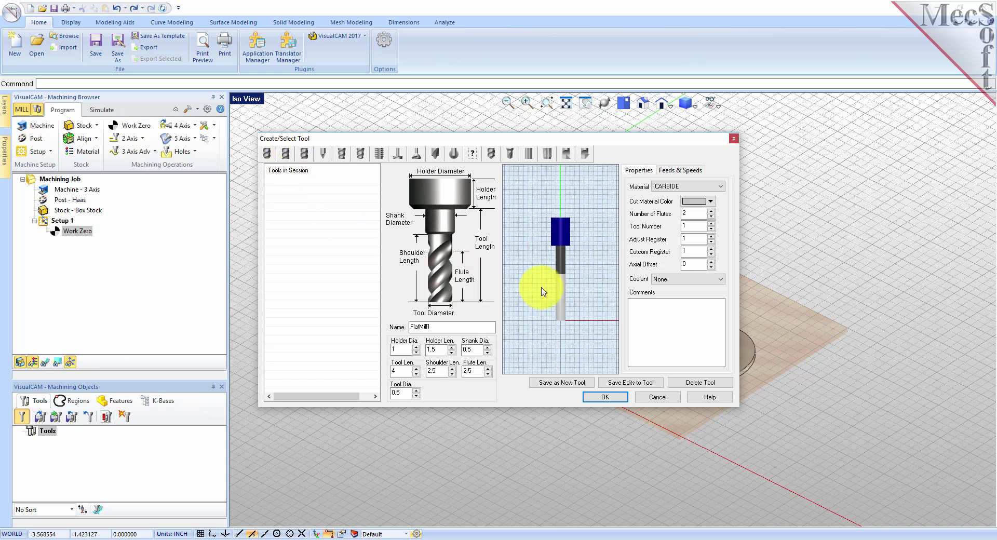
left_click(439, 326)
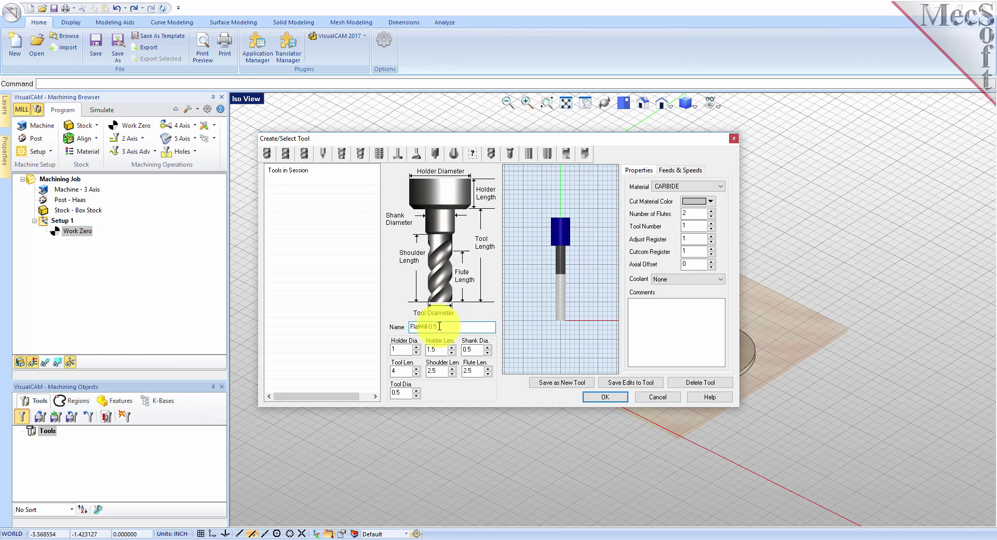
double_click(398, 393)
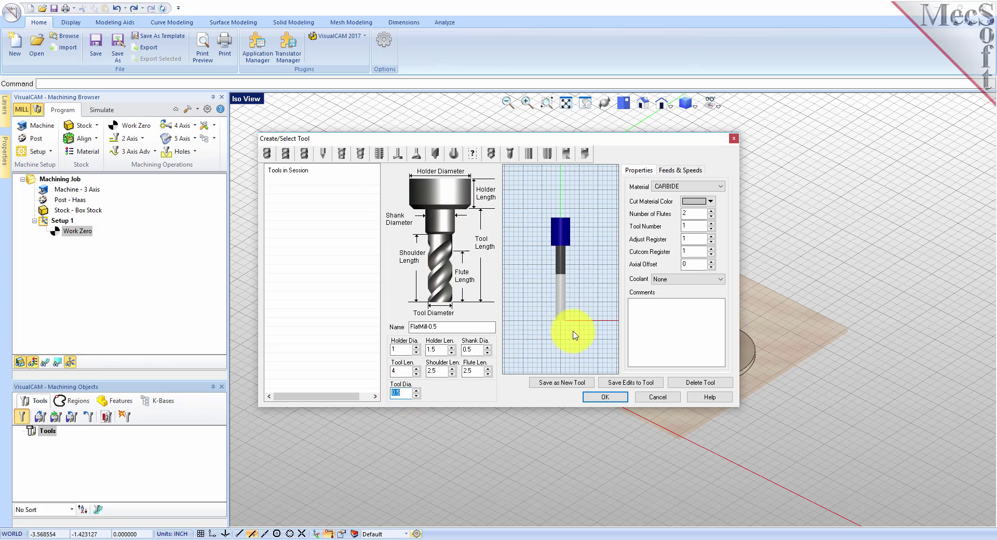
left_click(666, 187)
left_click(667, 203)
left_click(692, 225)
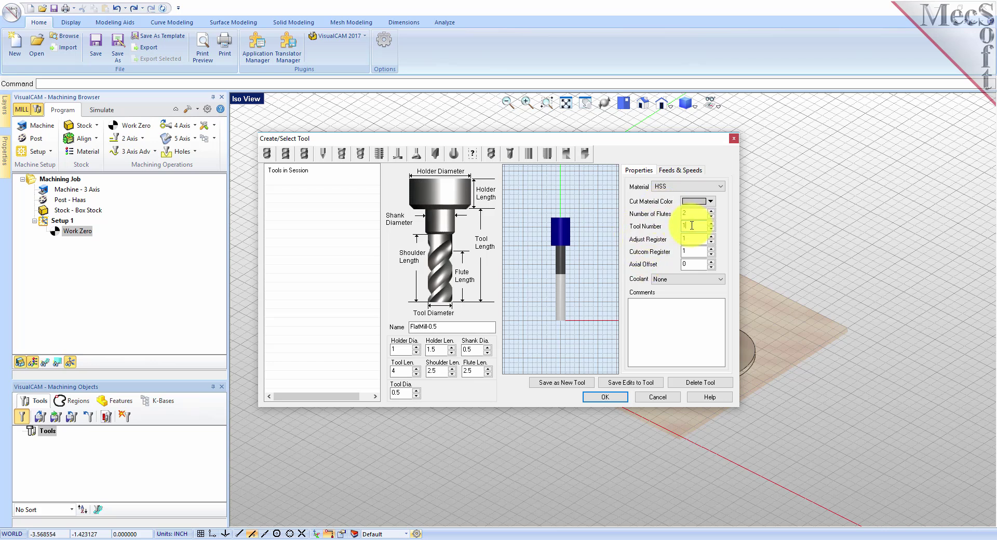
- Load WOOD/HSS feeds and speeds (3055 RPM, 61 in/min) and save FlatMill-0.5 as a new tool
left_click(692, 172)
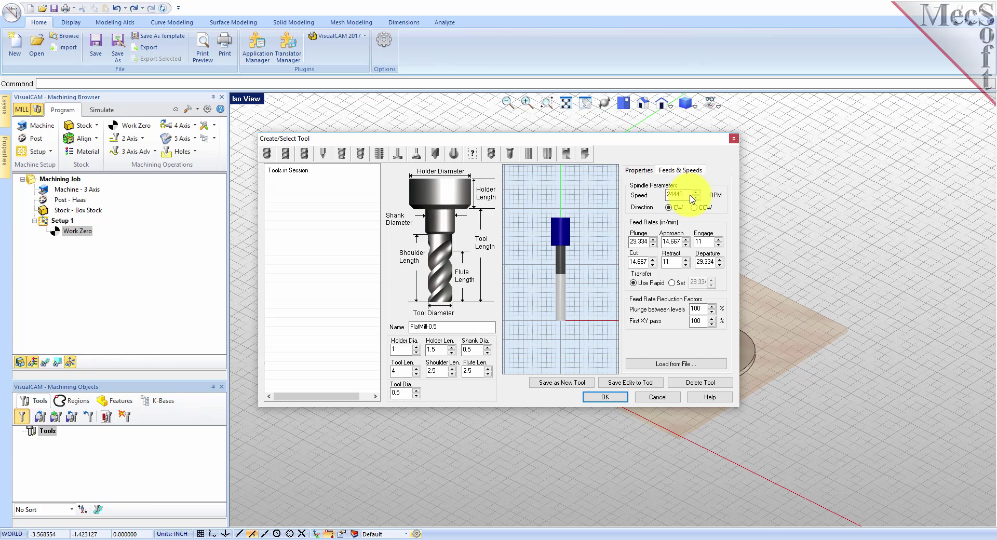
left_click(689, 365)
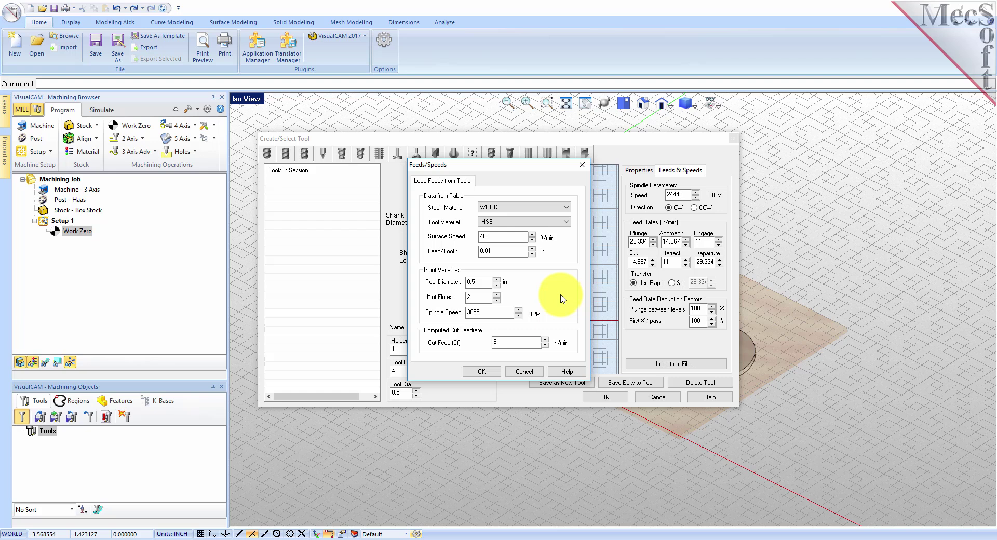
left_click(481, 371)
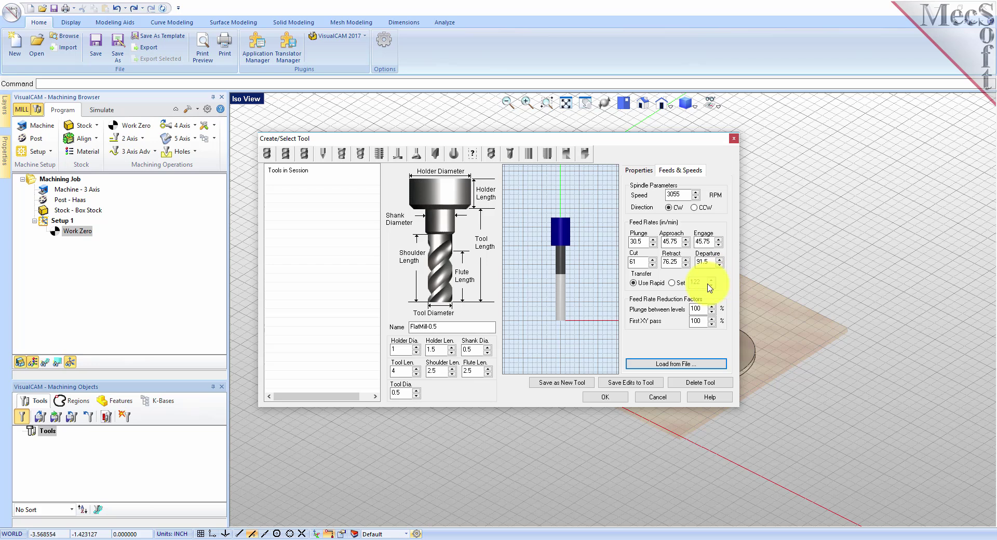
left_click(571, 385)
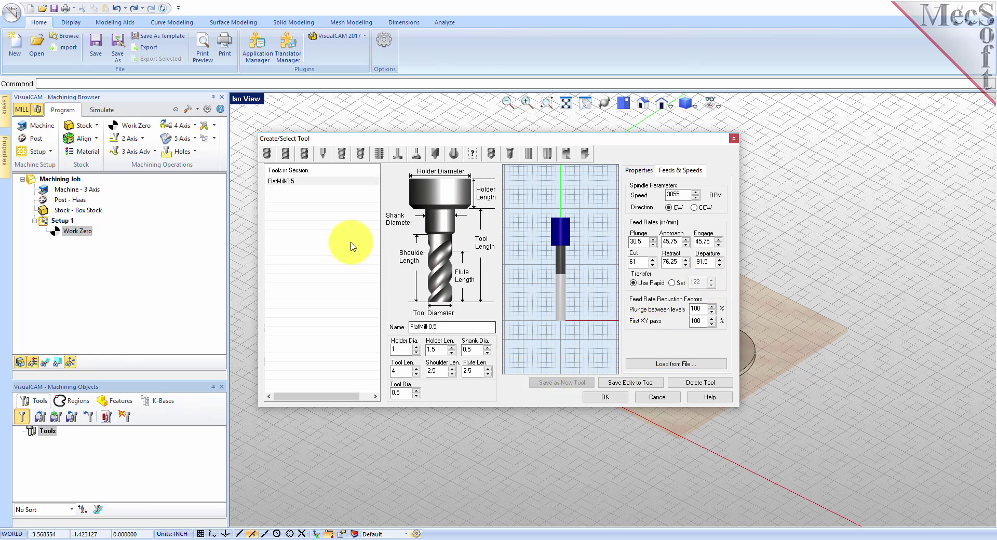
left_click(289, 183)
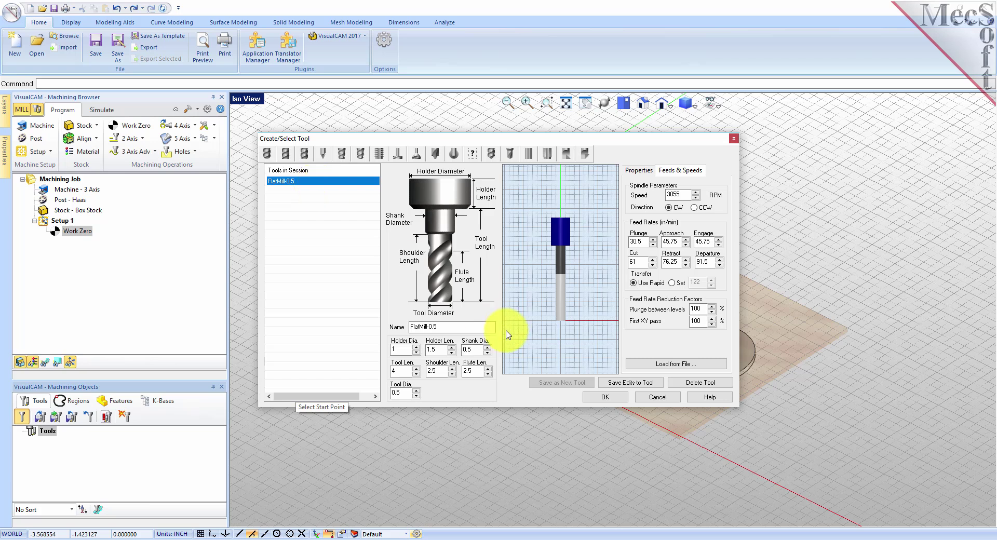
left_click(602, 397)
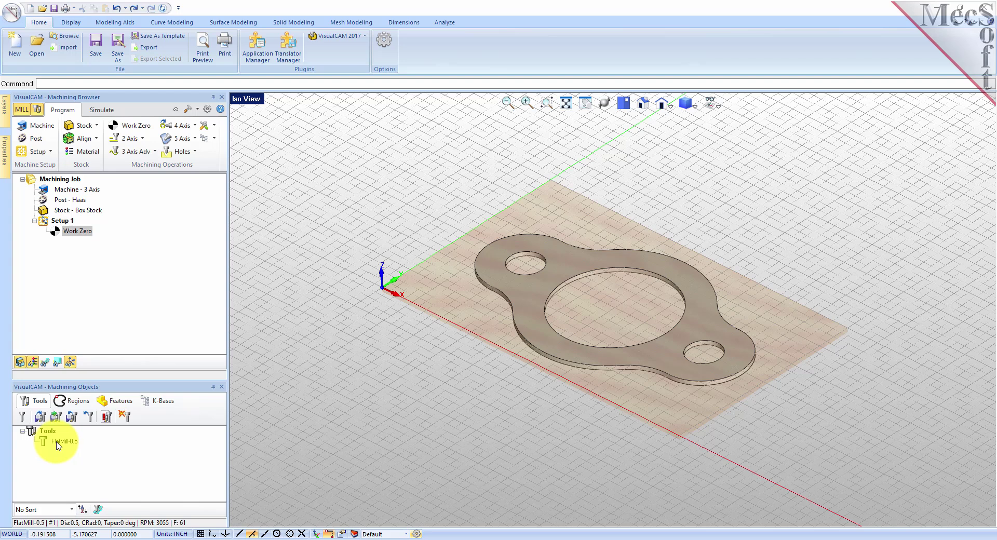
- With FlatMill-0.5 active, create a new 2½ Axis Profiling operation
left_click(85, 452)
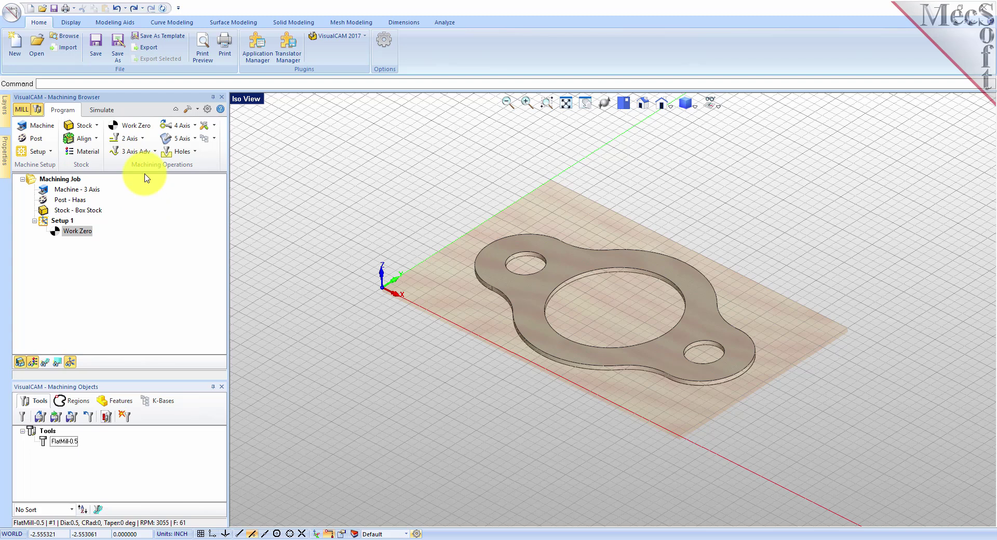
left_click(144, 139)
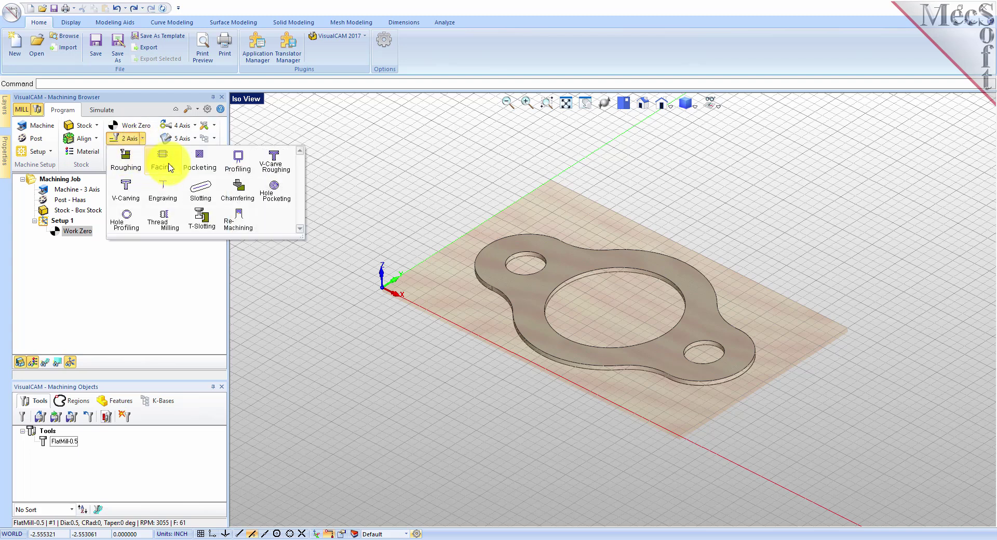
left_click(252, 172)
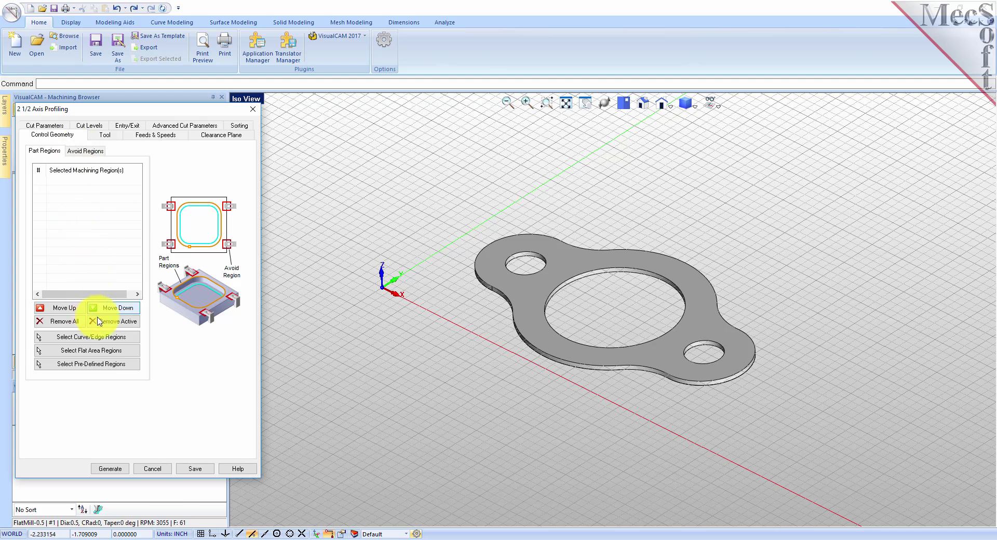
- Pick the gasket's hole edges as curve/edge machining regions and finish the selection
left_click(118, 337)
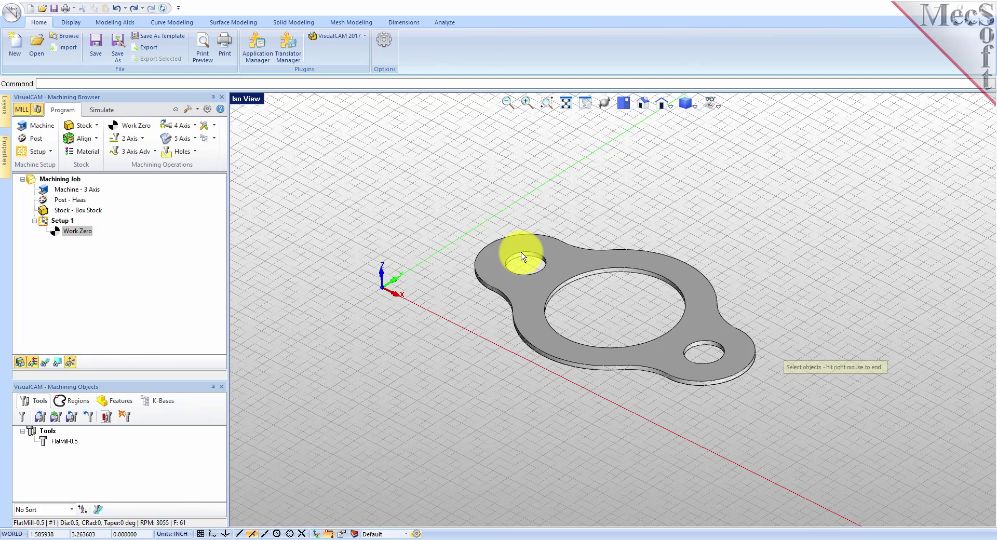
left_click(605, 272)
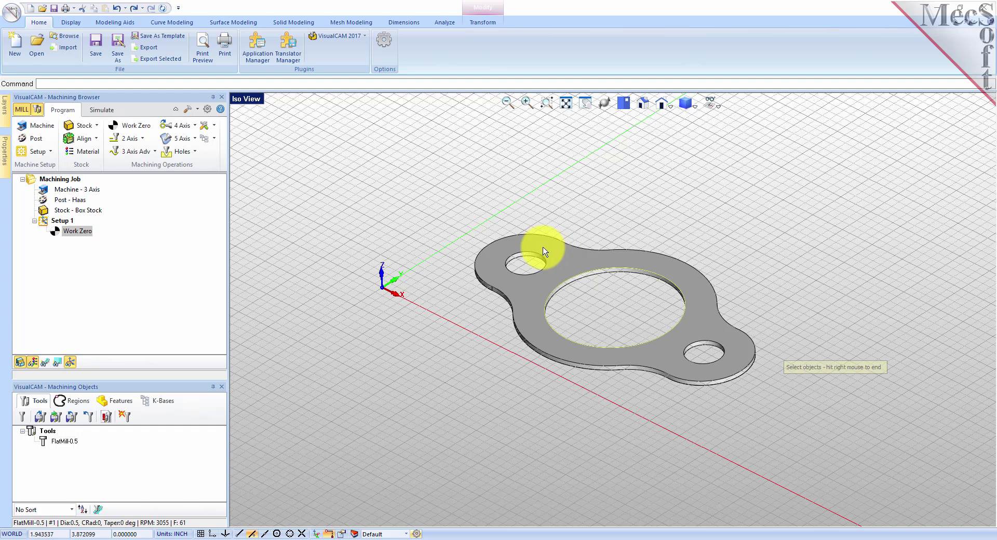
left_click(704, 341)
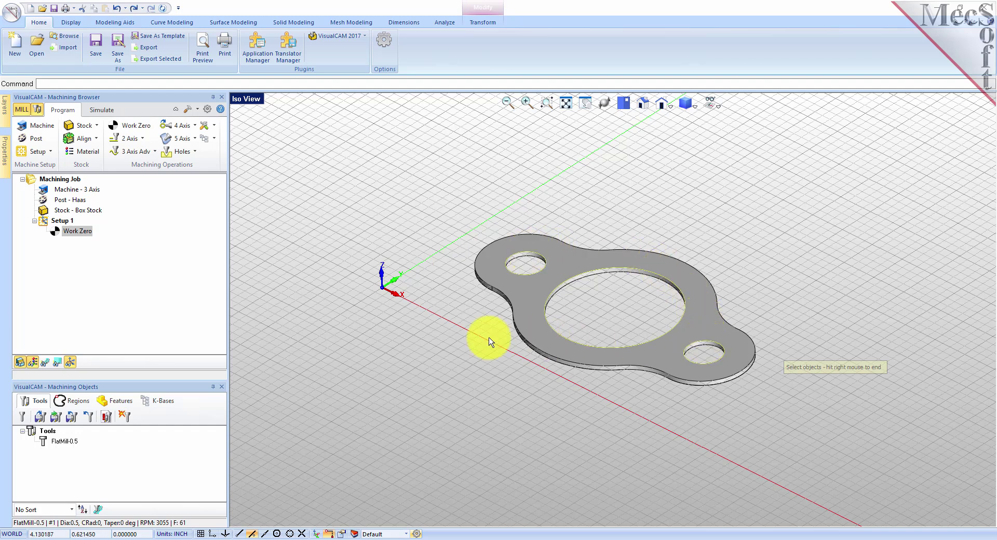
right_click(435, 322)
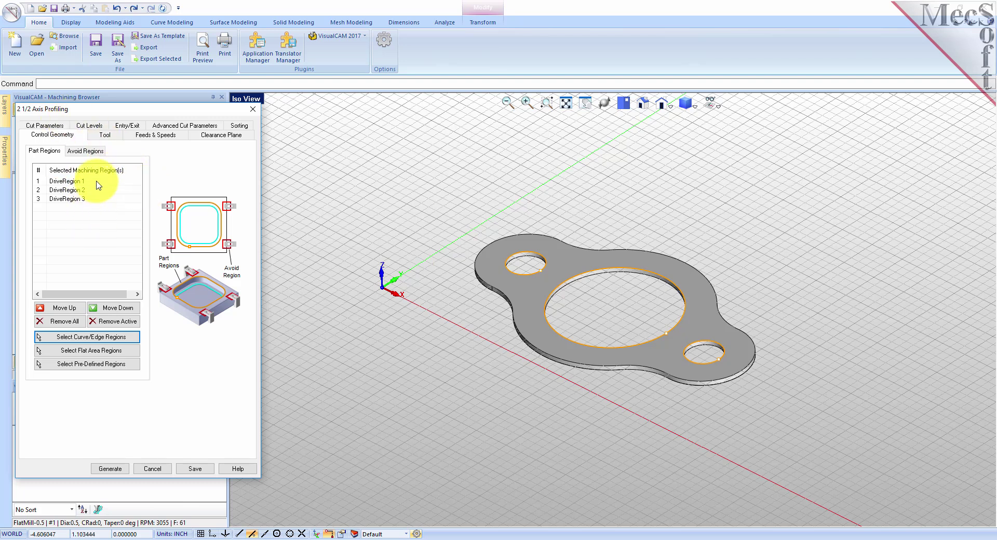
- Identify DriveRegions 1–3 as the centre, upper-left and lower-right holes, then review the tool
left_click(78, 182)
left_click(70, 190)
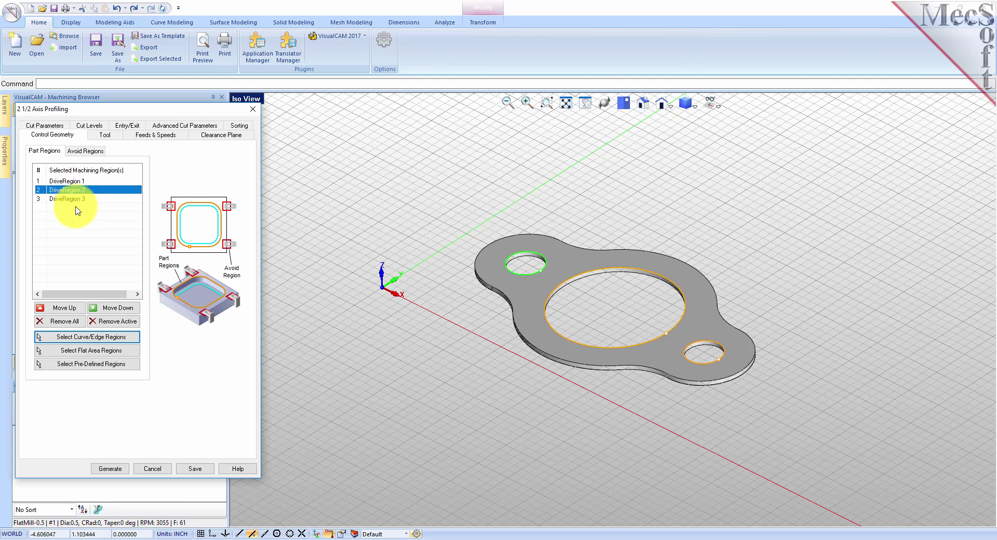
left_click(79, 200)
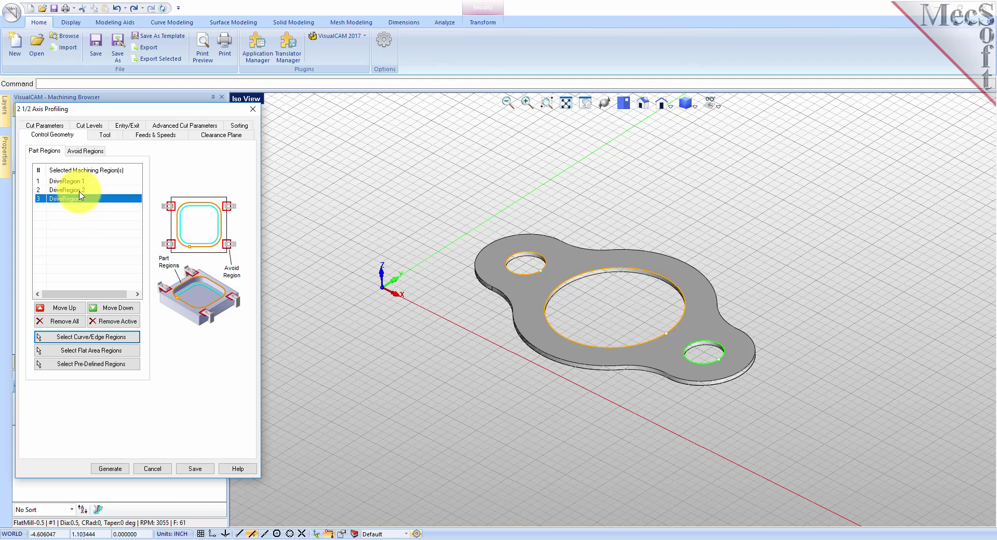
left_click(82, 190)
left_click(82, 182)
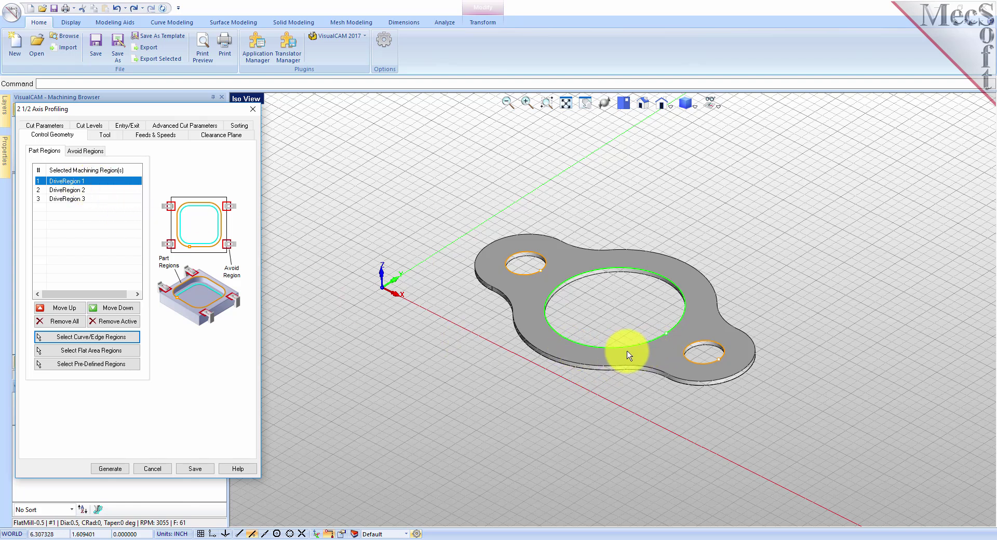
left_click(105, 136)
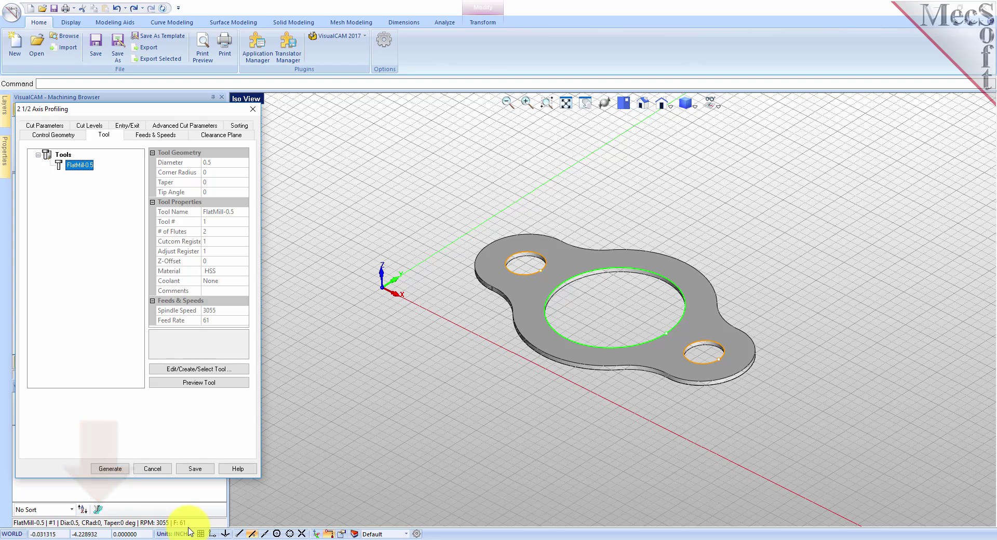
- Load feeds and speeds from the tool and retract to an automatic clearance plane between cuts
left_click(154, 136)
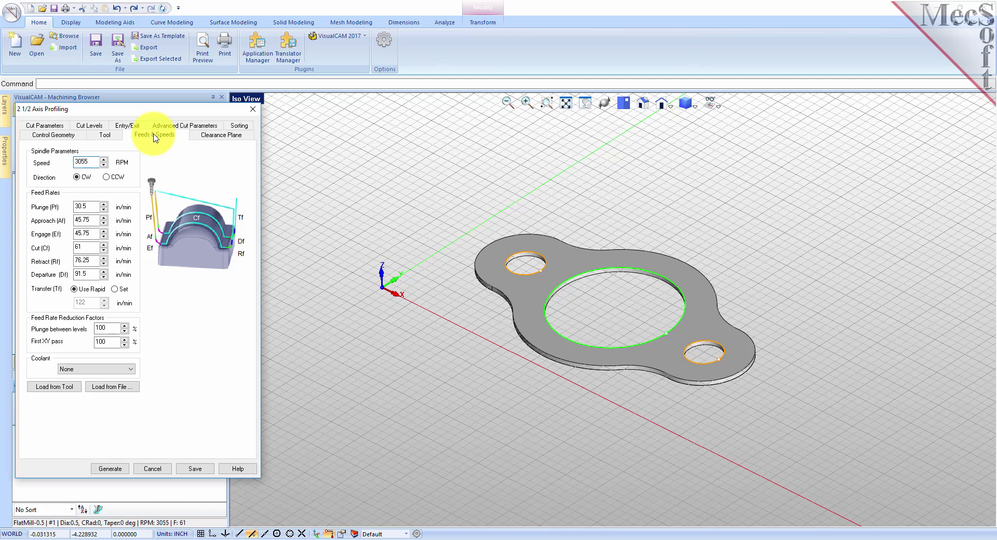
left_click(70, 390)
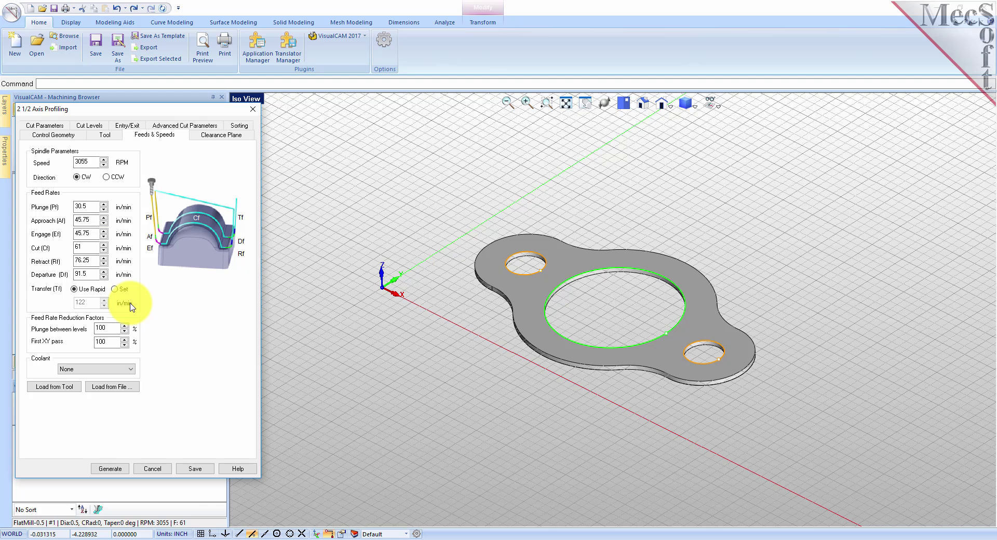
left_click(218, 136)
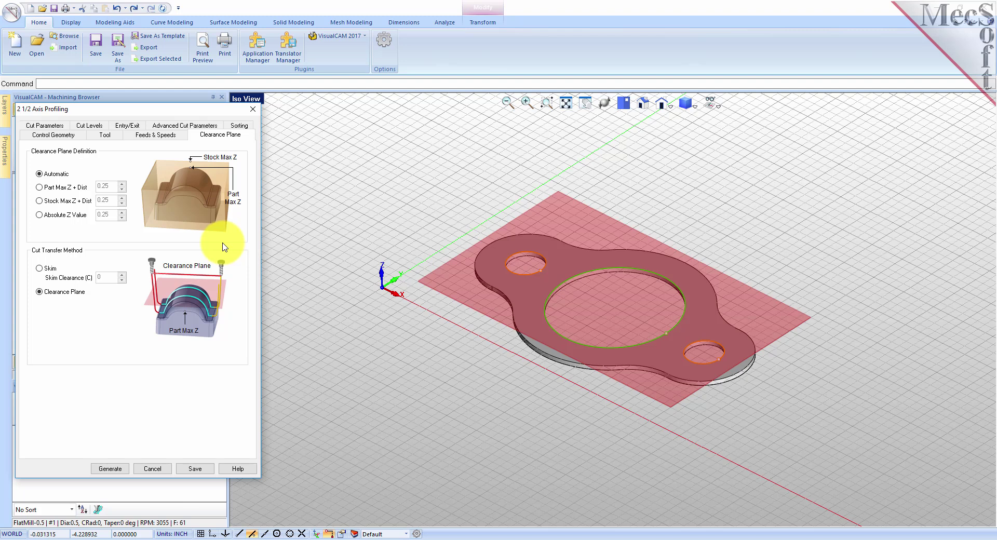
left_click(40, 292)
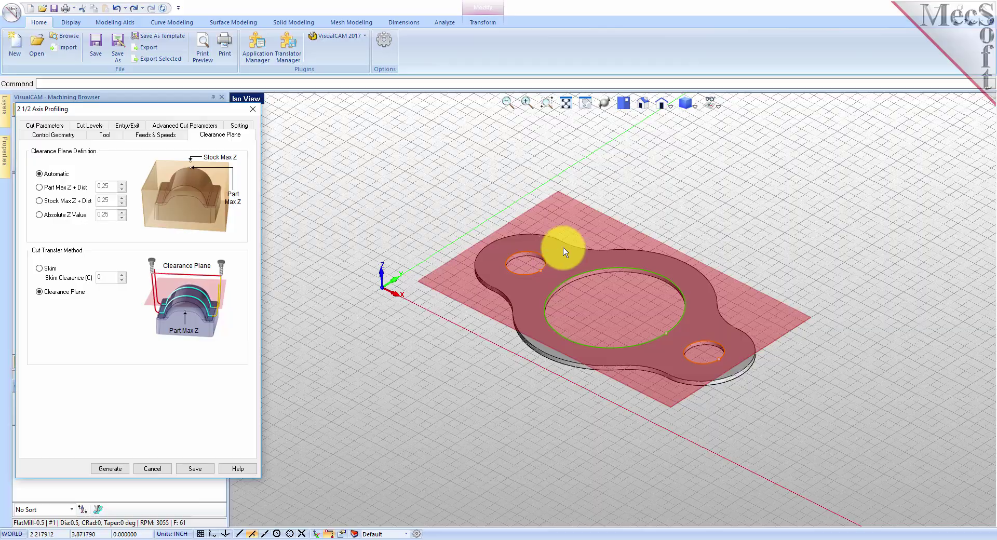
right_click_drag(585, 216, 667, 385)
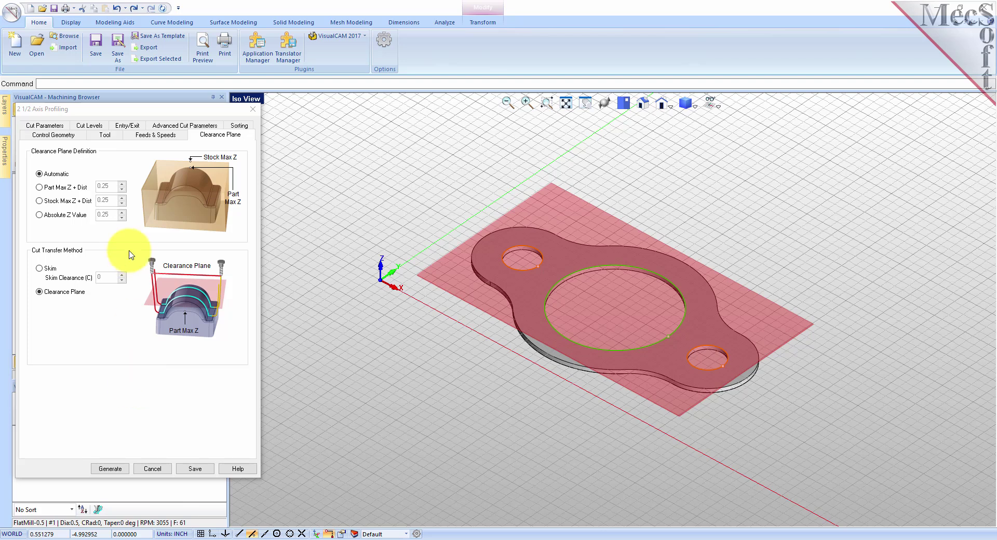
- In Cut Parameters, enable Outside/Inside for Closed Curves with Inside chosen
left_click(54, 126)
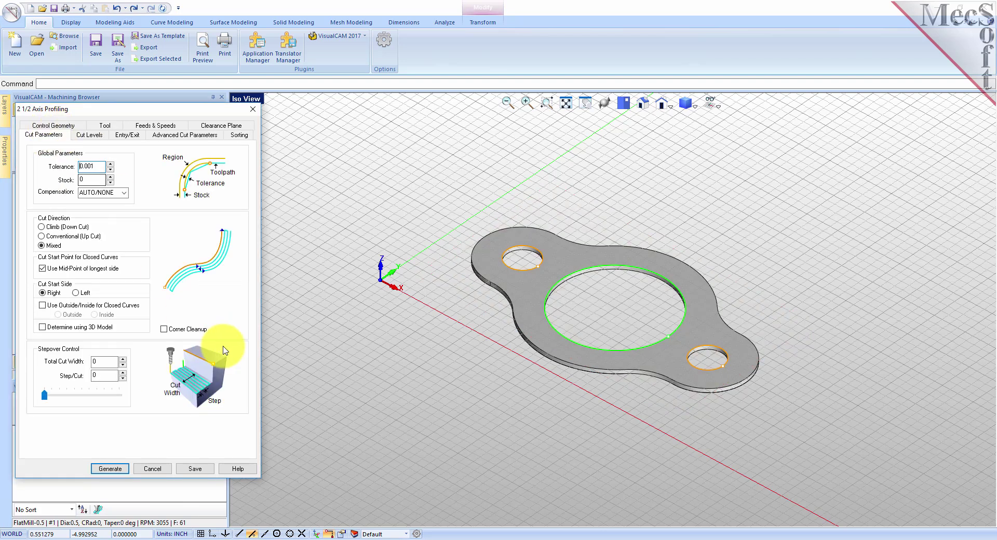
double_click(88, 179)
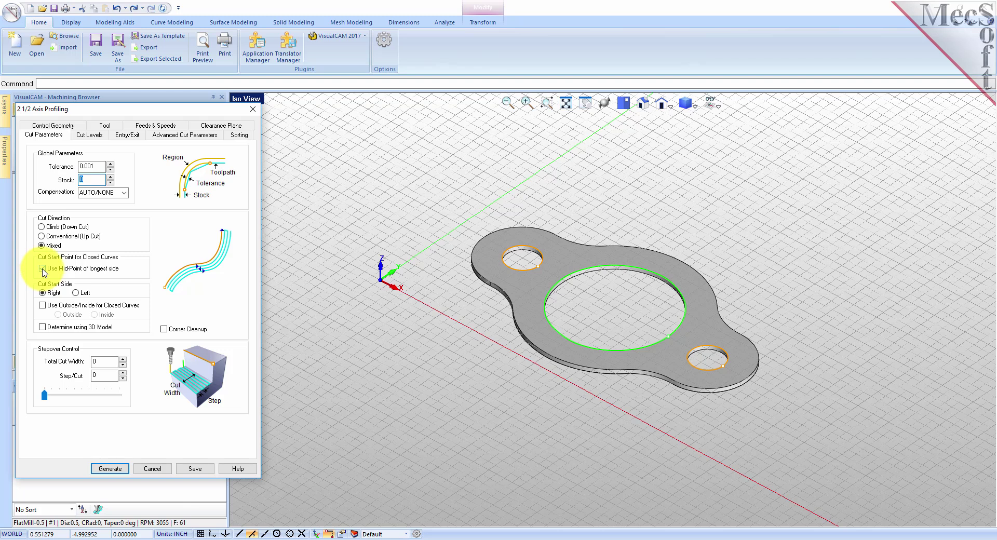
left_click(43, 306)
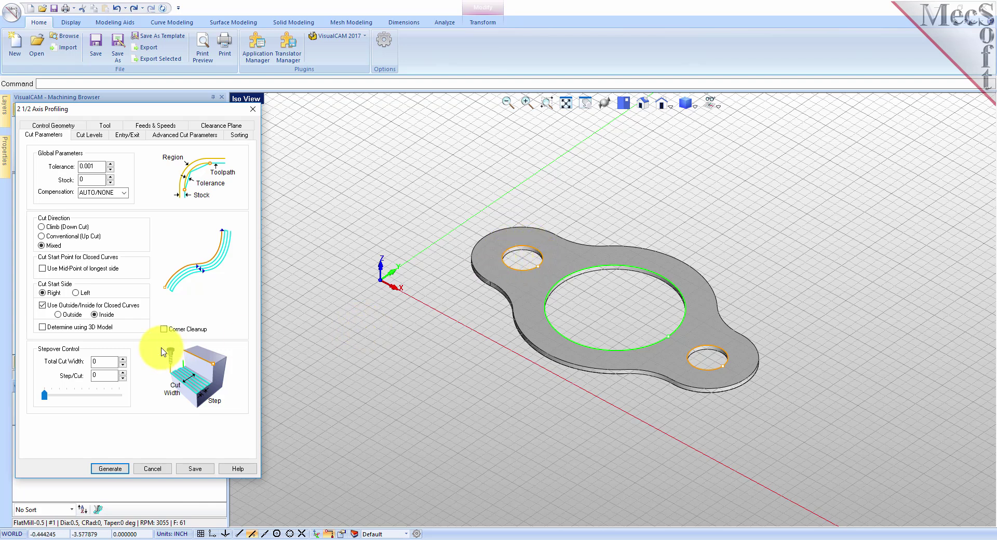
- Set the total cut depth to 0.125, with rough depth and rough depth per cut both 0.125
left_click(89, 135)
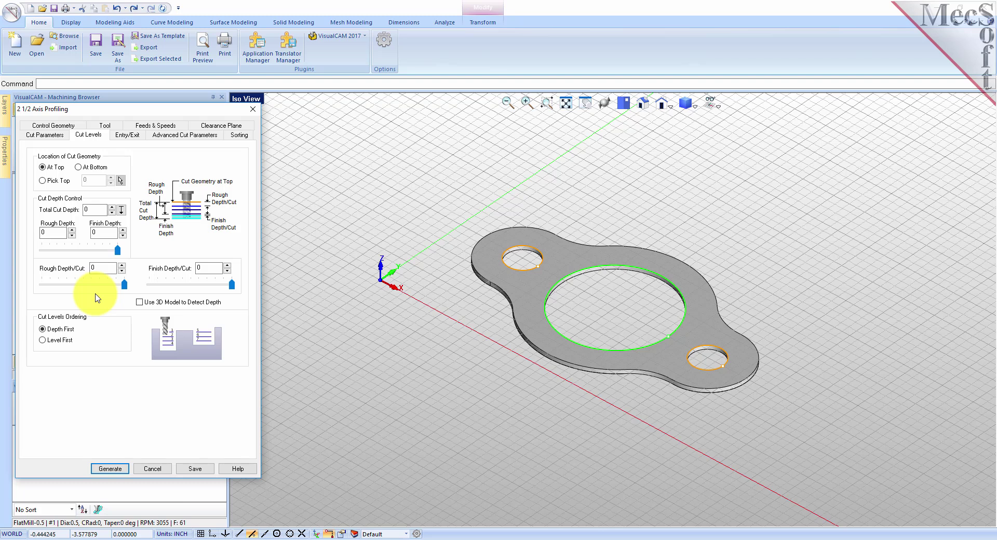
left_click(100, 209)
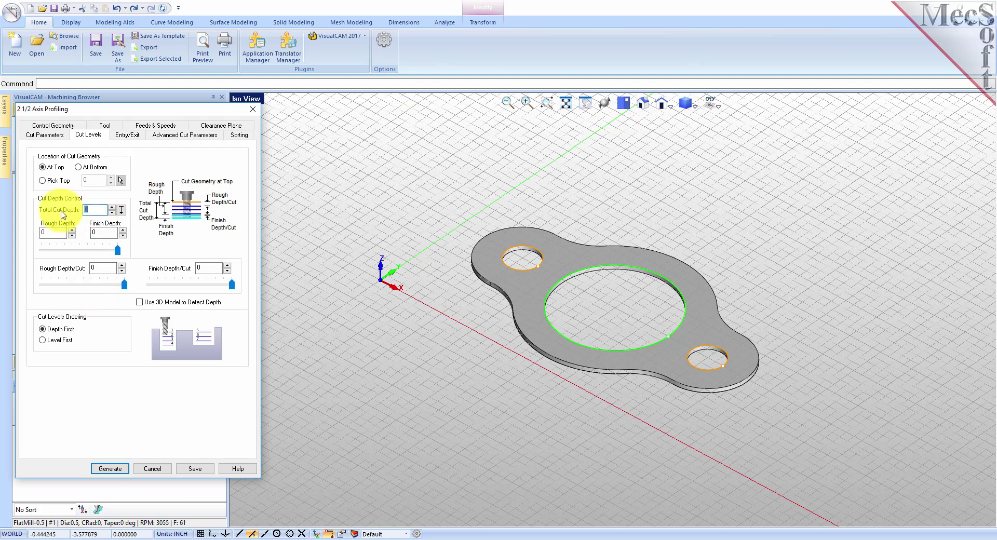
type(".125")
left_click(44, 232)
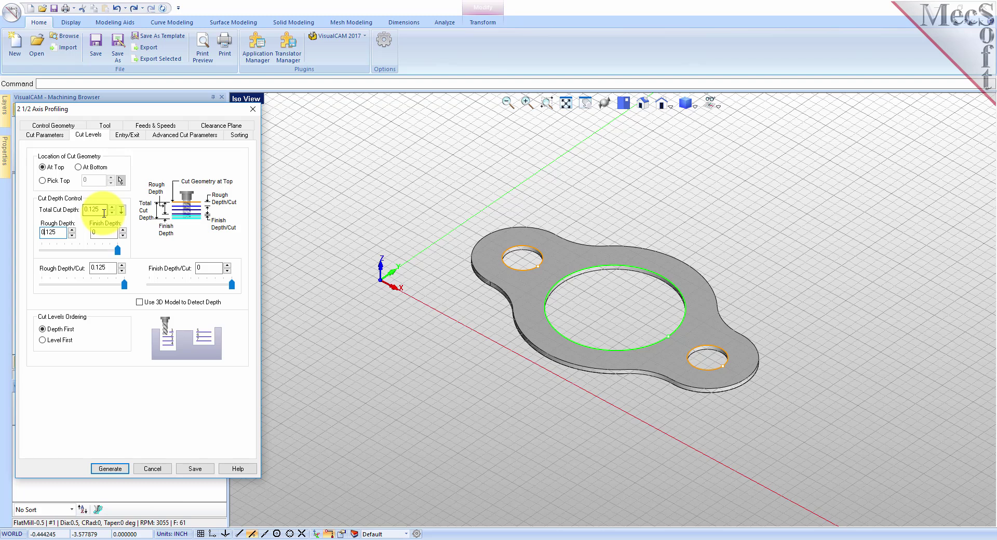
double_click(47, 232)
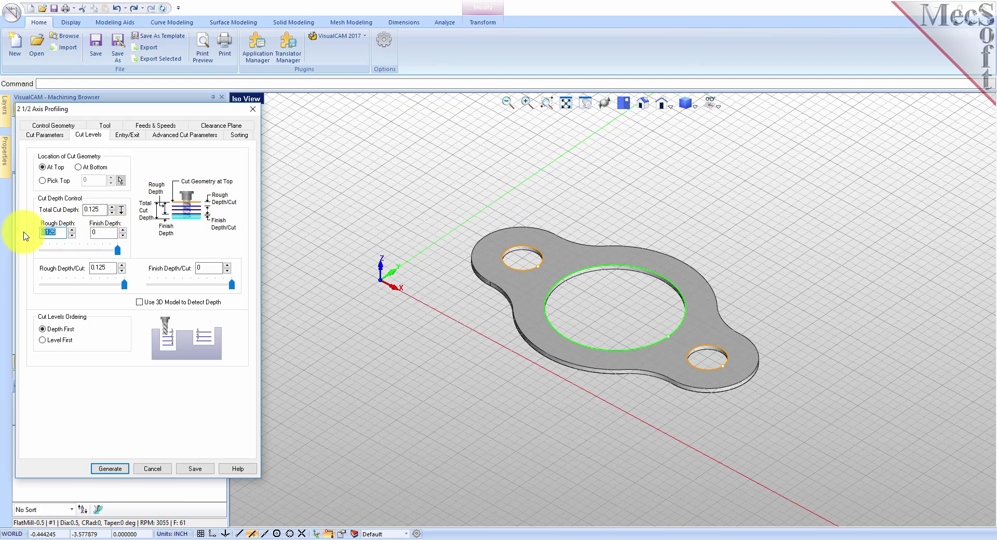
double_click(99, 268)
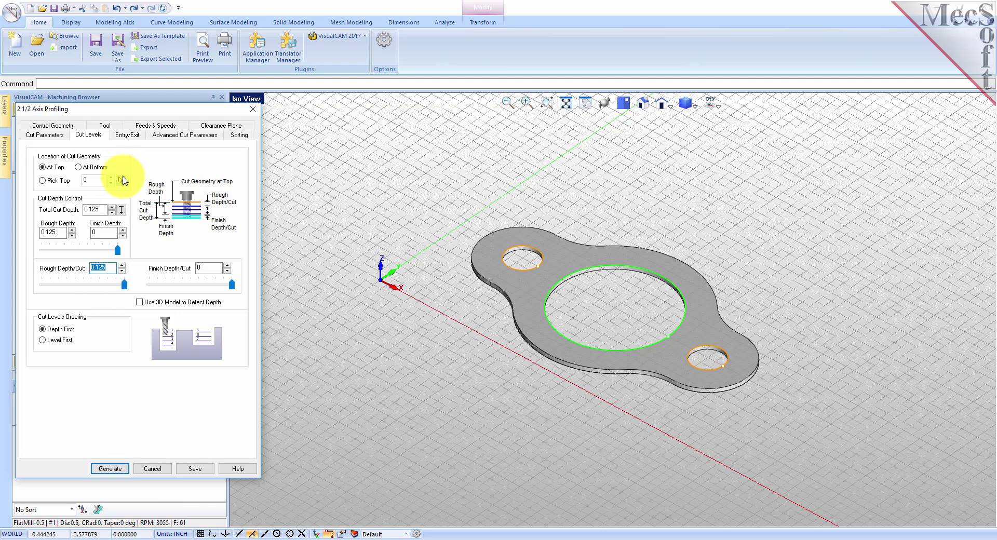
left_click(127, 135)
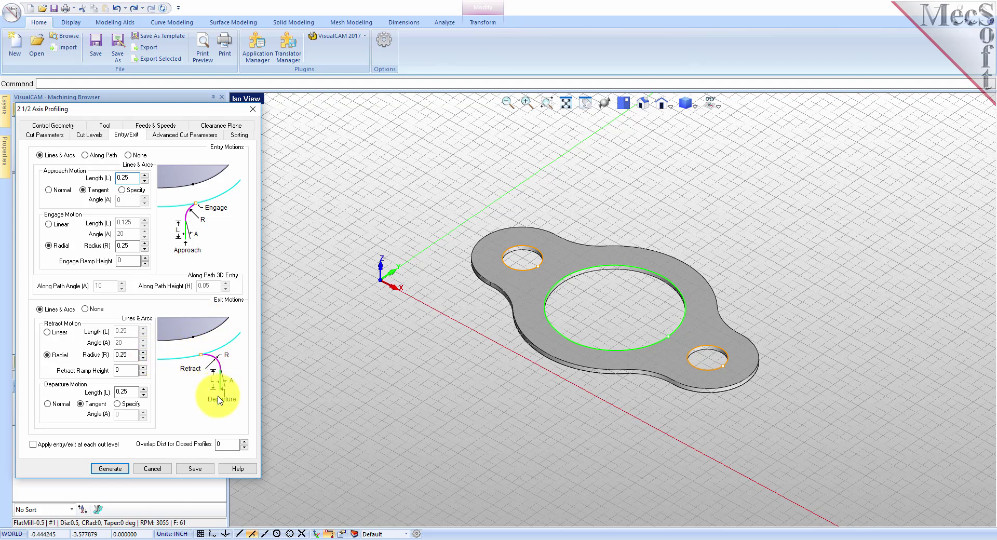
- Set entry and exit motions to None and generate the profiling toolpath
left_click(128, 155)
left_click(86, 310)
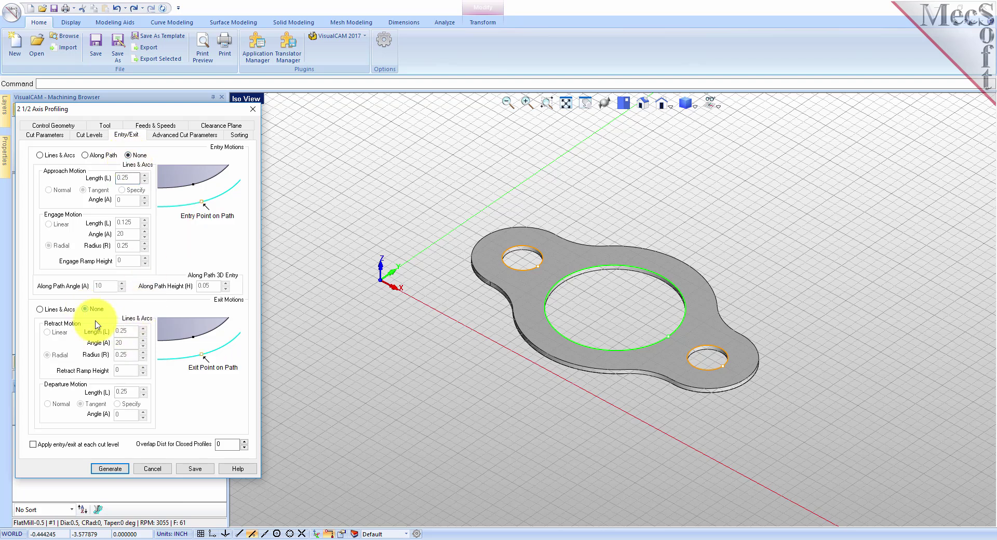
left_click(124, 468)
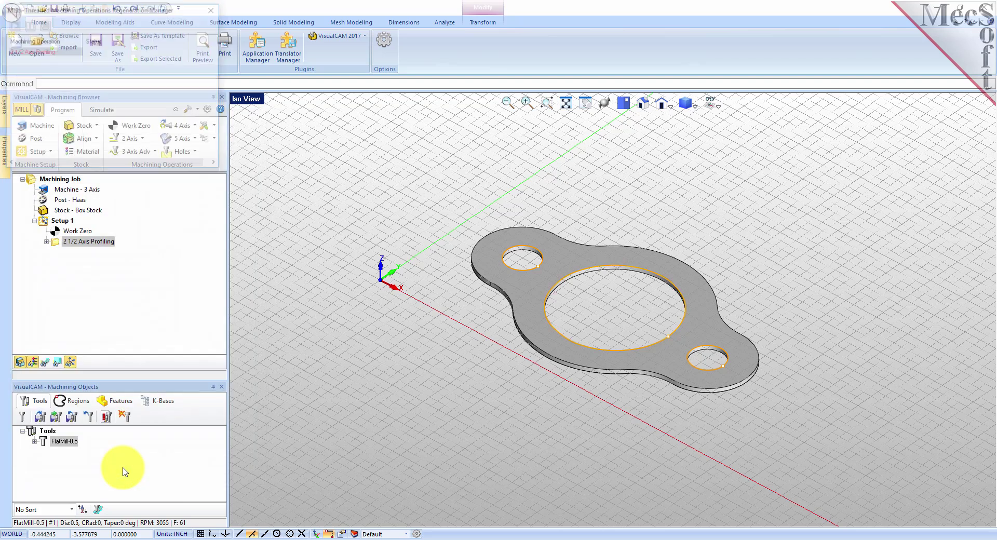
- Select the 2 1/2 Axis Profiling operation and toggle its toolpath display back on
left_click(65, 243)
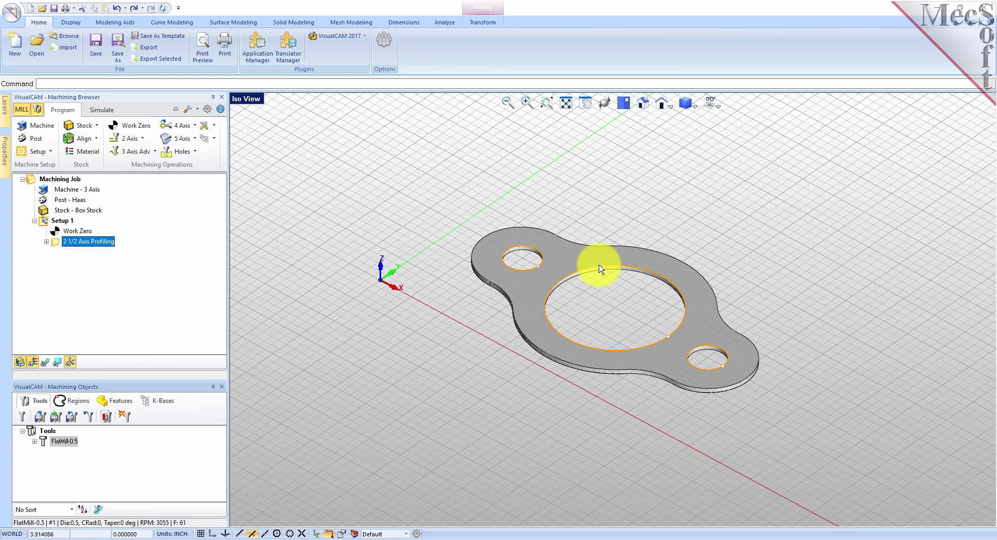
left_click(48, 366)
left_click(48, 366)
left_click(48, 366)
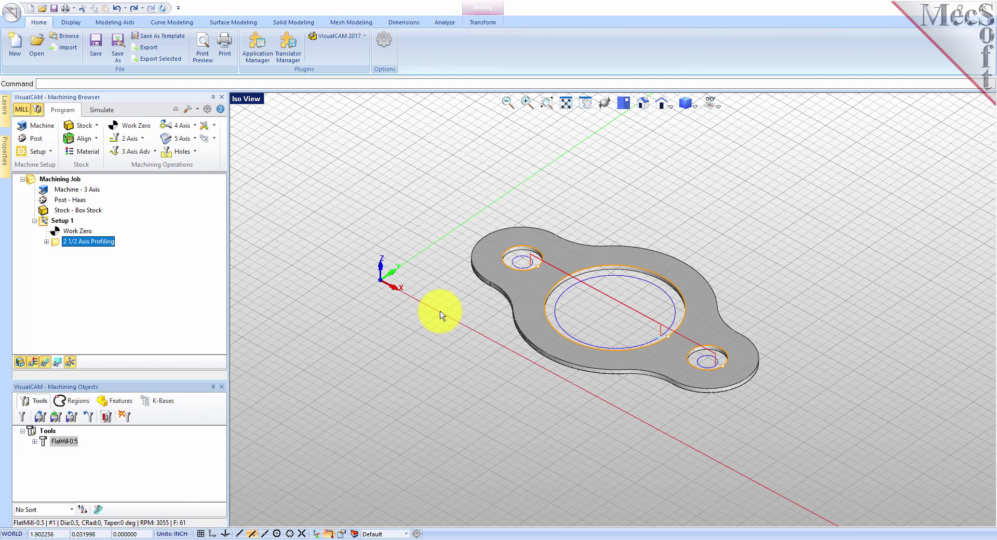
- Play the simulation continuously at minimum speed, with Simulate by Moves turned off
left_click(104, 112)
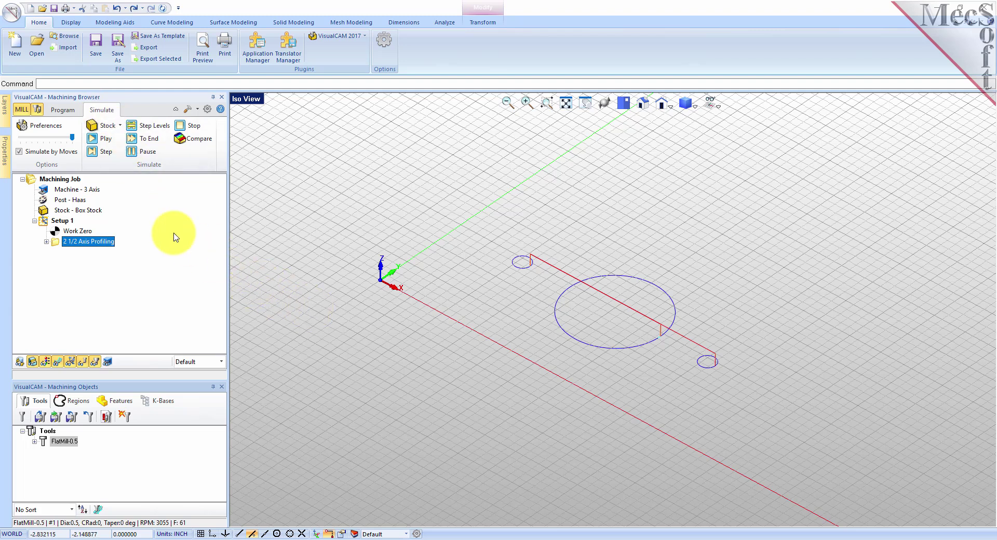
left_click(19, 152)
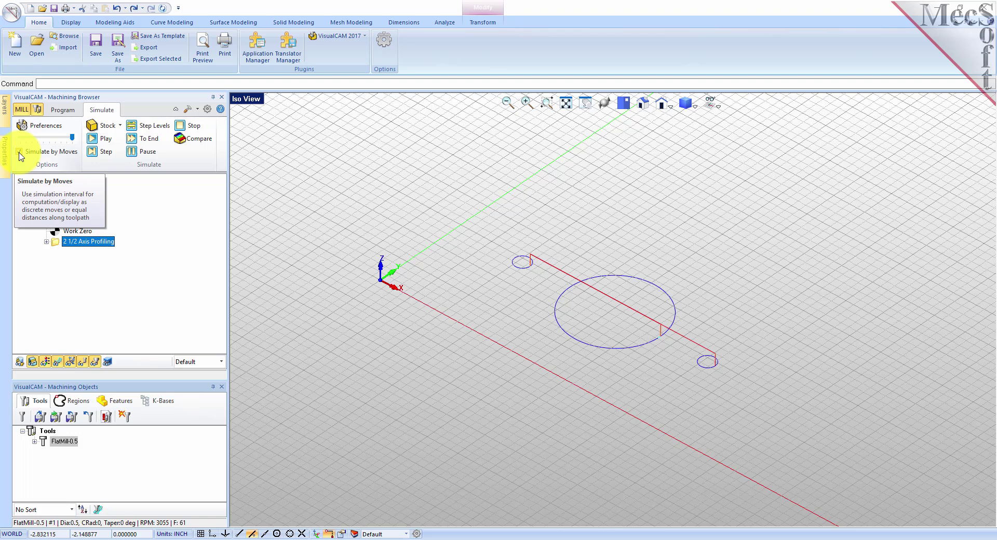
left_click_drag(72, 137, 22, 144)
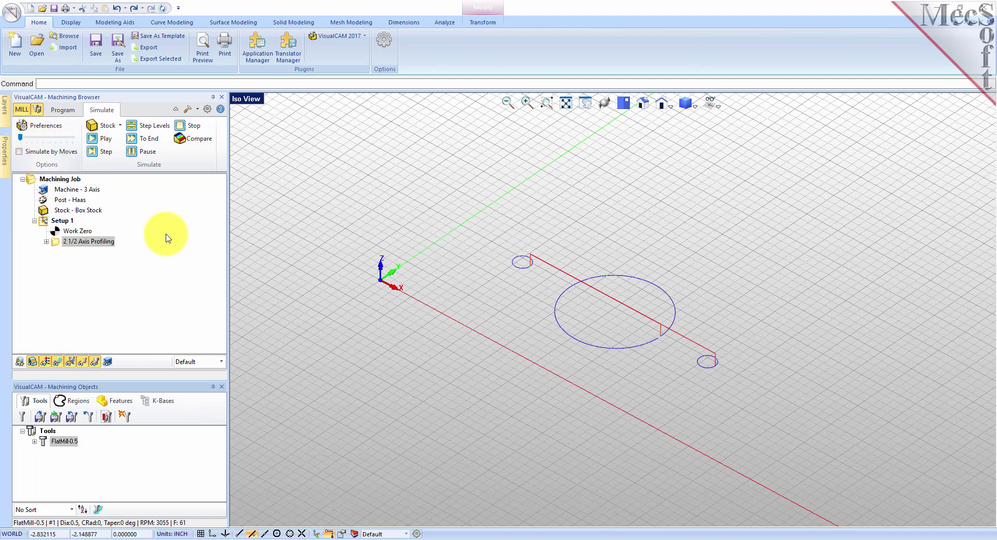
left_click(106, 139)
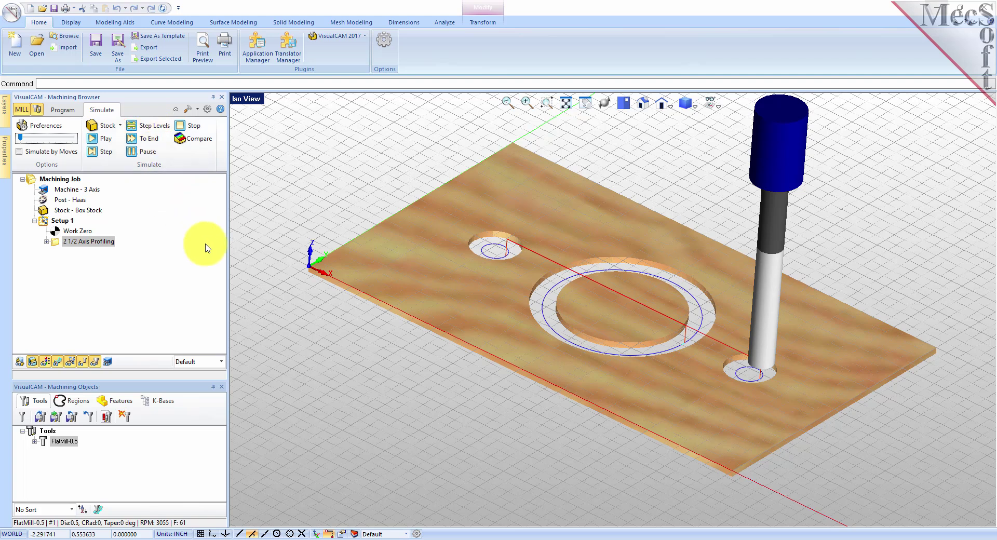
- Toggle the cut stock between solid shading and wood texture
left_click(46, 363)
left_click(47, 363)
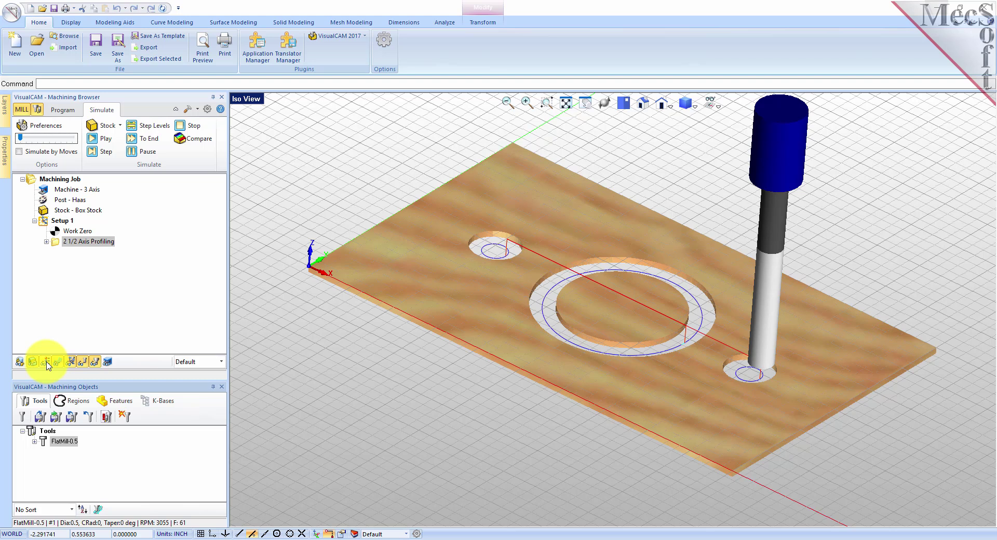
left_click(47, 363)
left_click(47, 363)
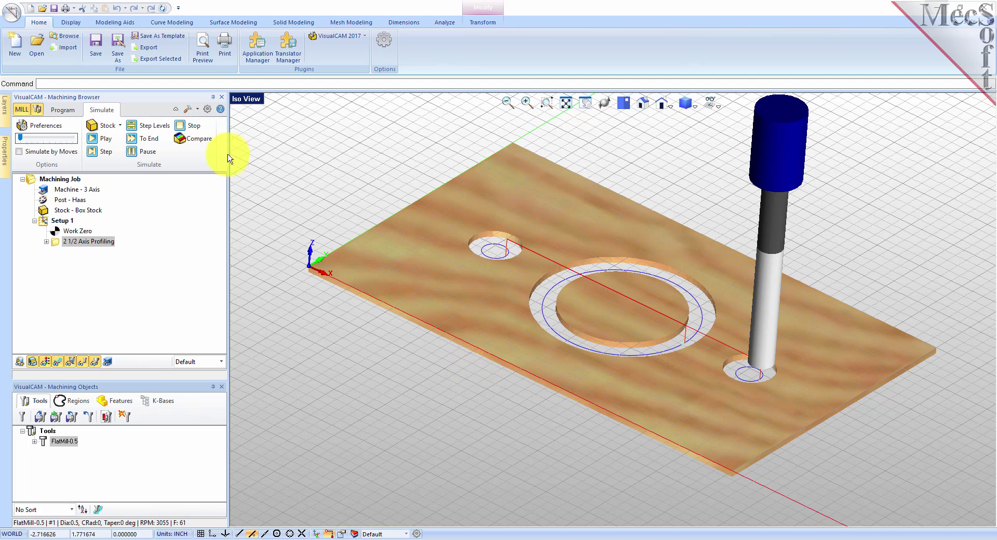
- Copy and paste the 2 1/2 Axis Profiling operation under Setup 1, then select the copy
left_click(61, 111)
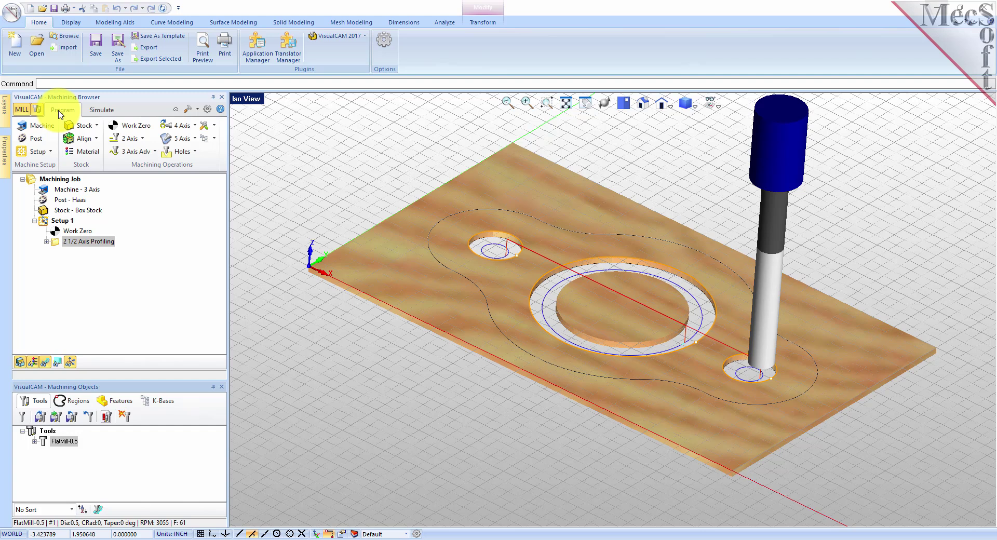
left_click(57, 243)
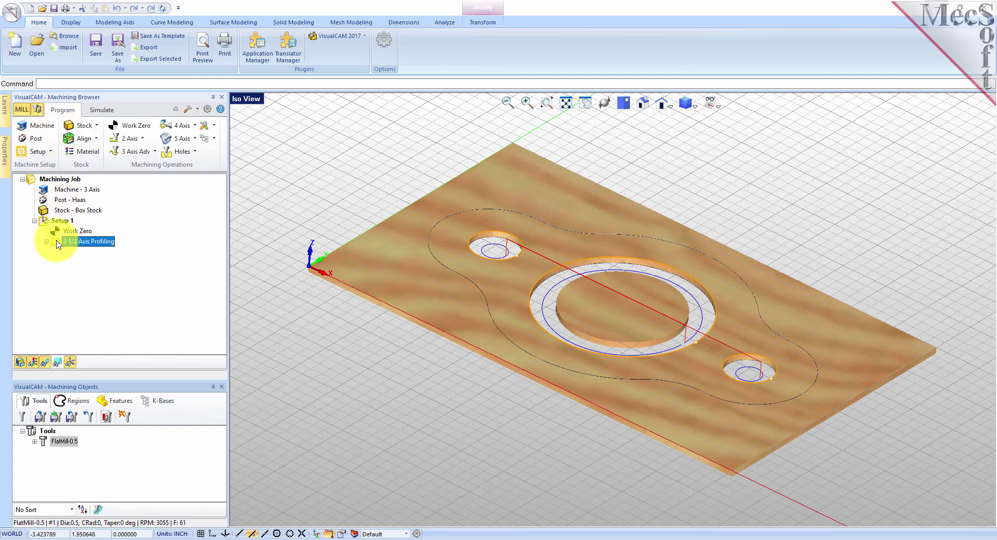
right_click(58, 244)
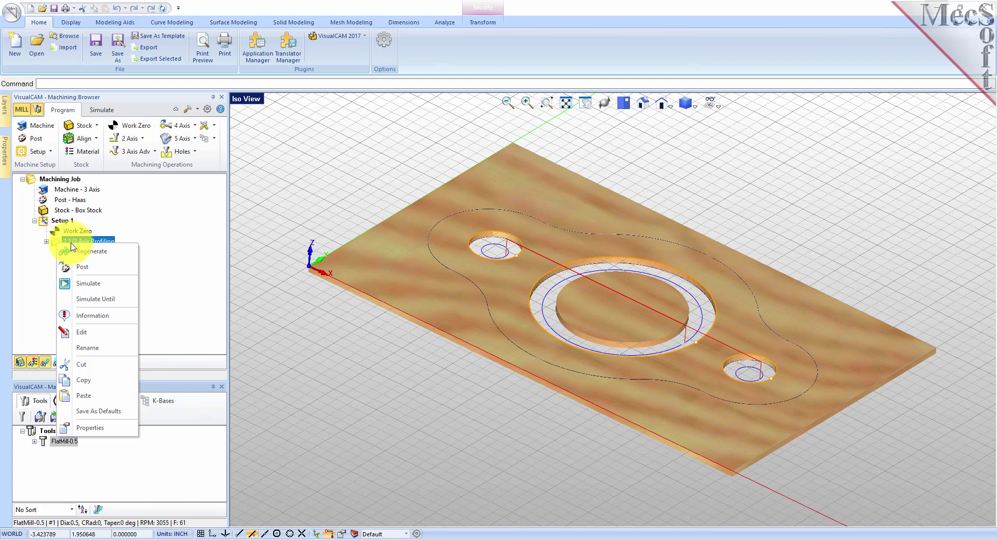
left_click(112, 379)
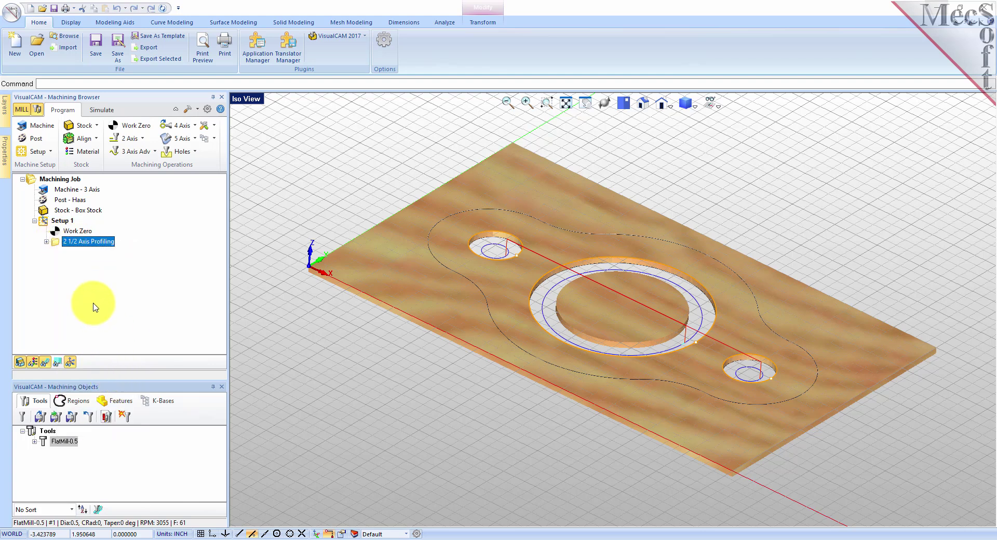
right_click(99, 243)
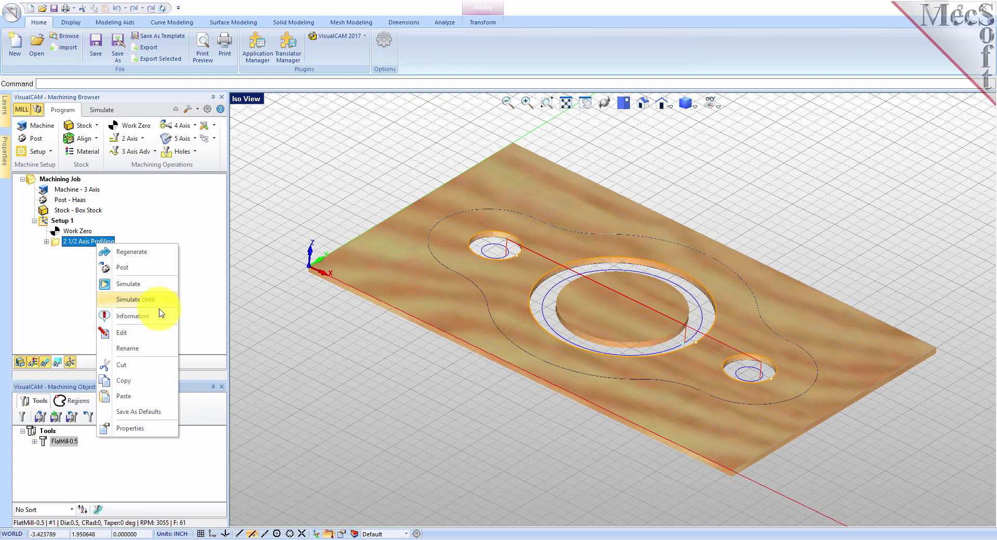
left_click(123, 397)
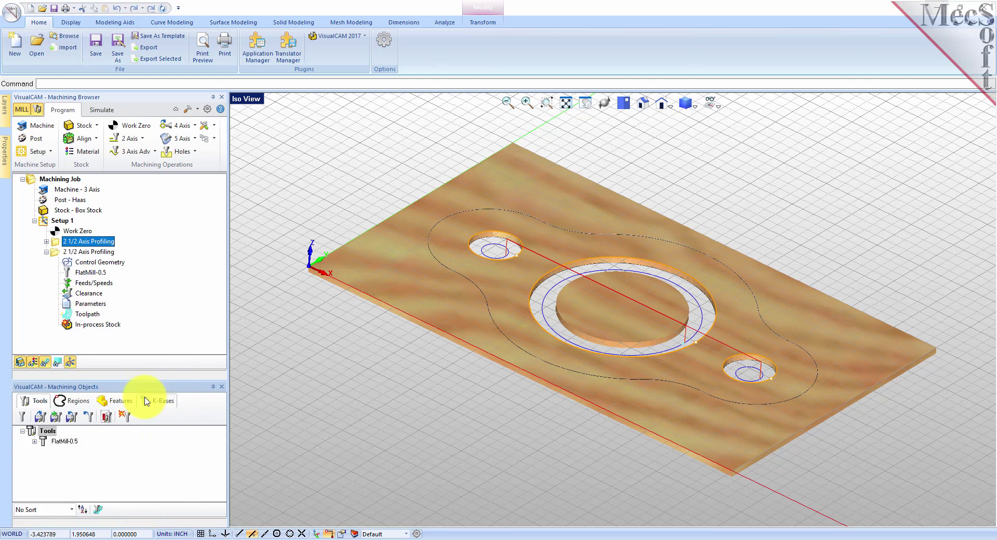
left_click(46, 252)
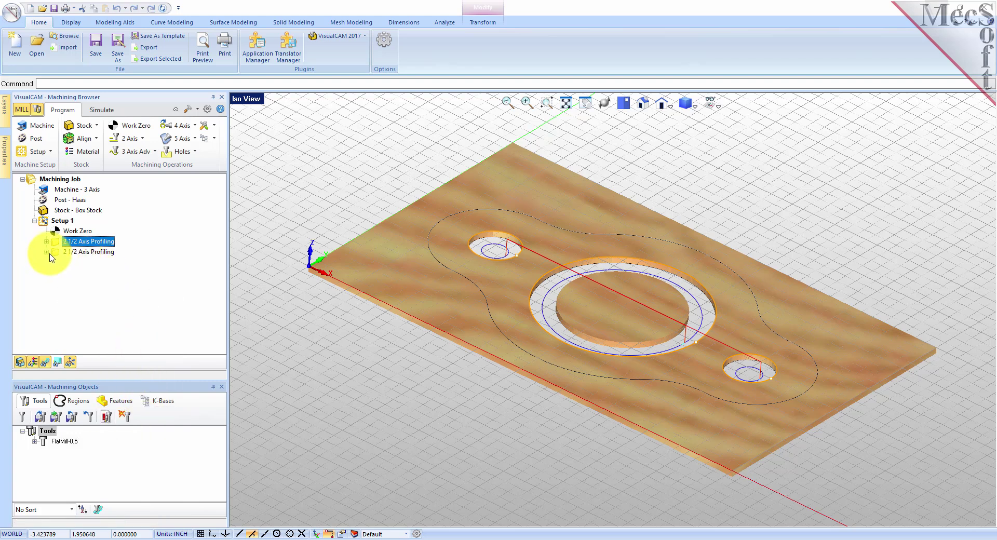
left_click(65, 252)
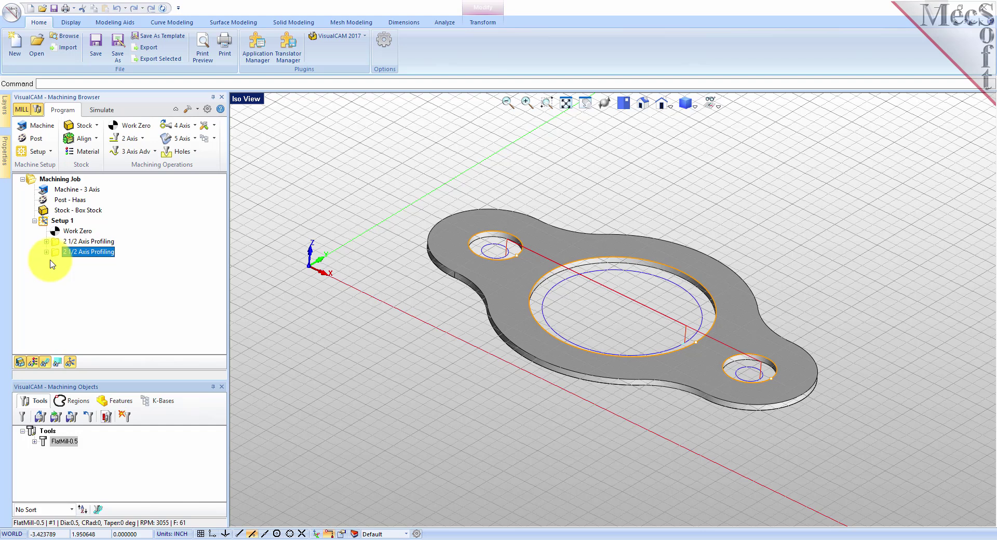
- Replace the copied operation's drive regions with the gasket's outer boundary curve
right_click(81, 252)
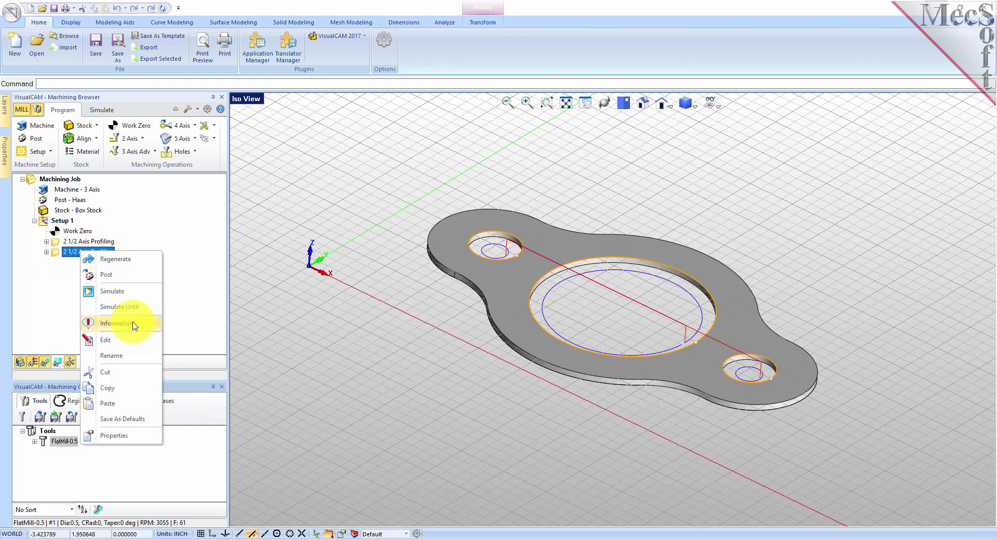
left_click(134, 340)
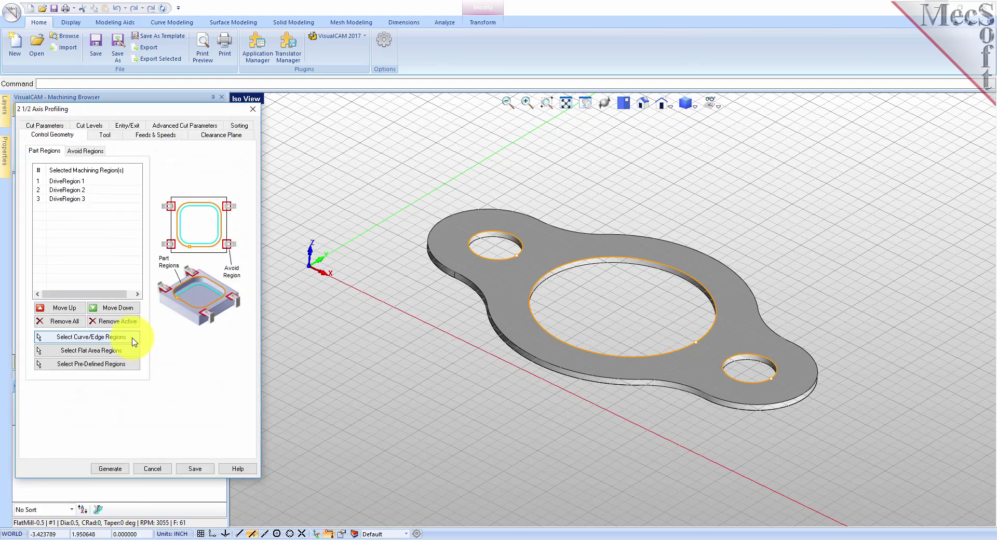
left_click(72, 322)
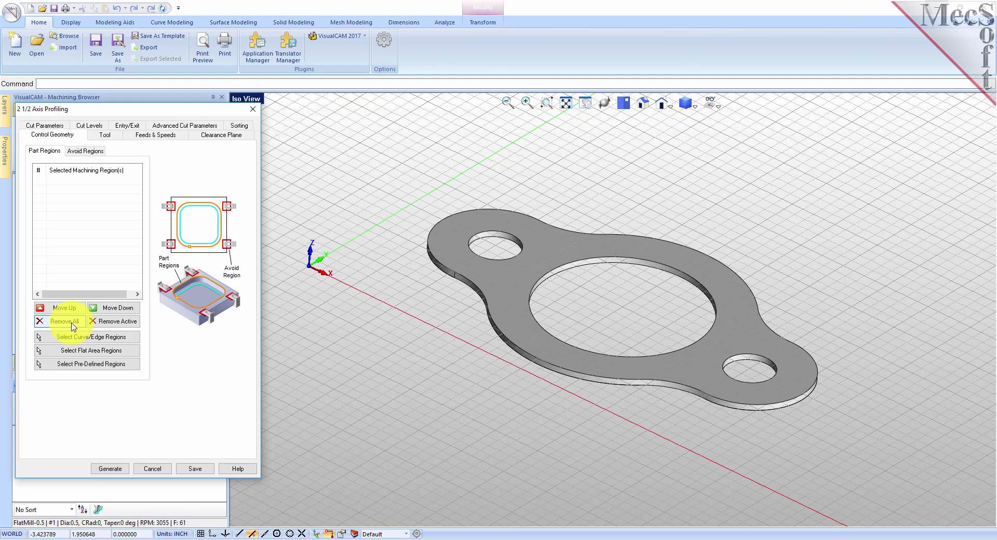
left_click(105, 341)
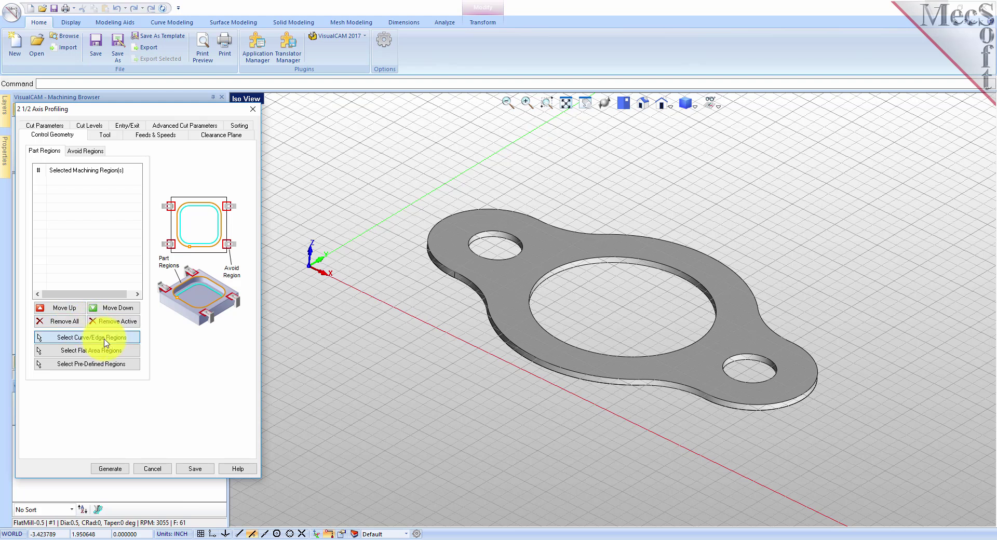
left_click(611, 238)
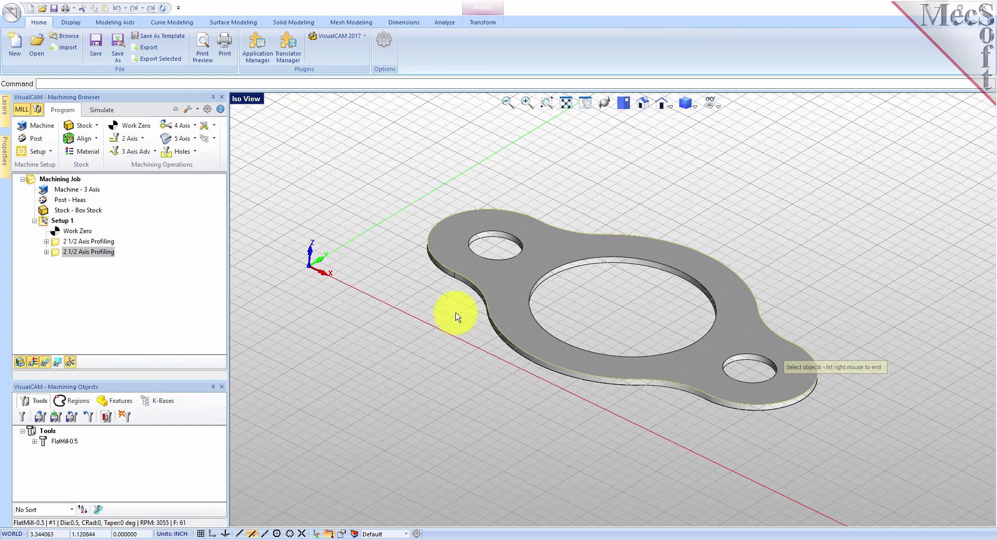
right_click(417, 316)
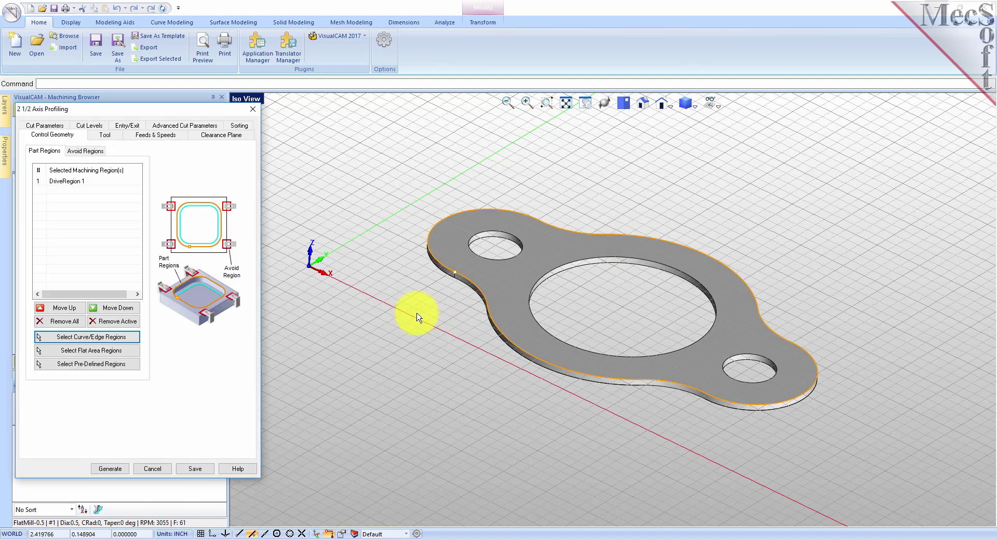
- Set the cut parameters to Outside and generate the outer profiling toolpath
left_click(70, 183)
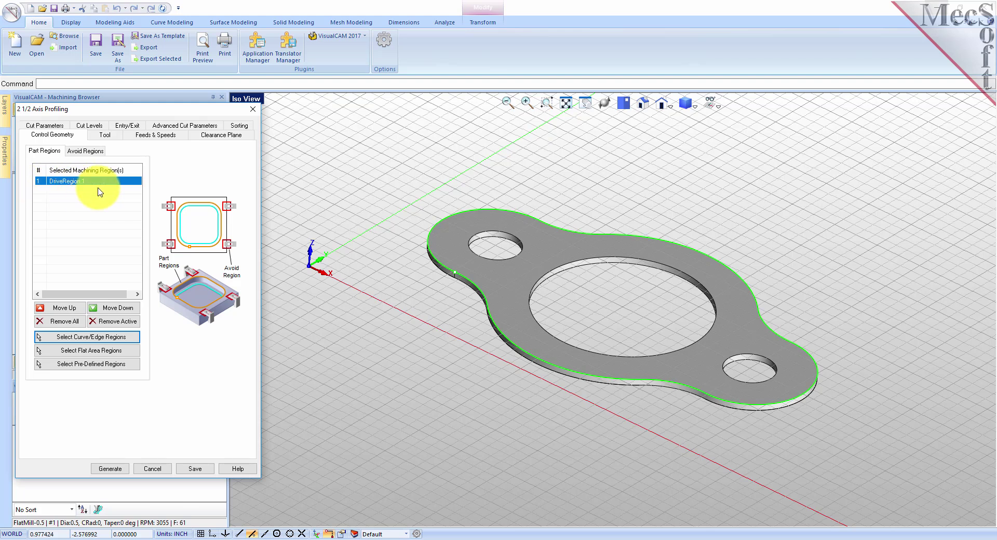
left_click(44, 125)
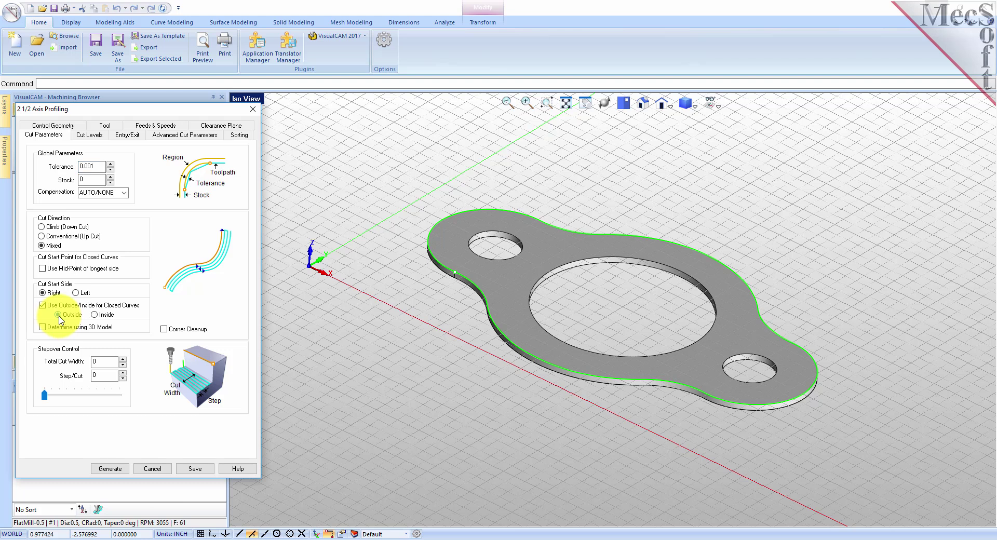
left_click(119, 469)
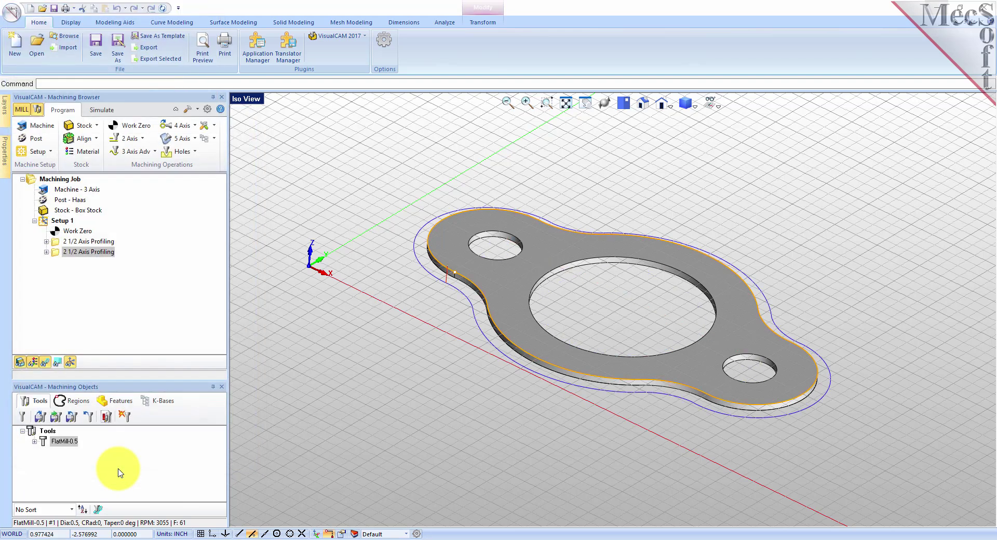
- Simulate the second profiling operation cutting the gasket from wood stock, inspect it, then reset via Setup 1
left_click(57, 254)
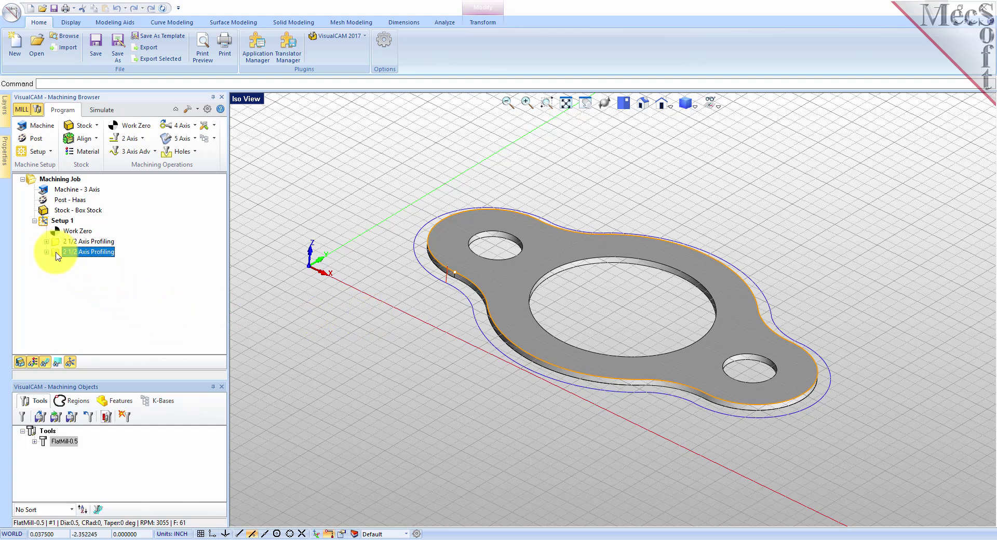
left_click(102, 110)
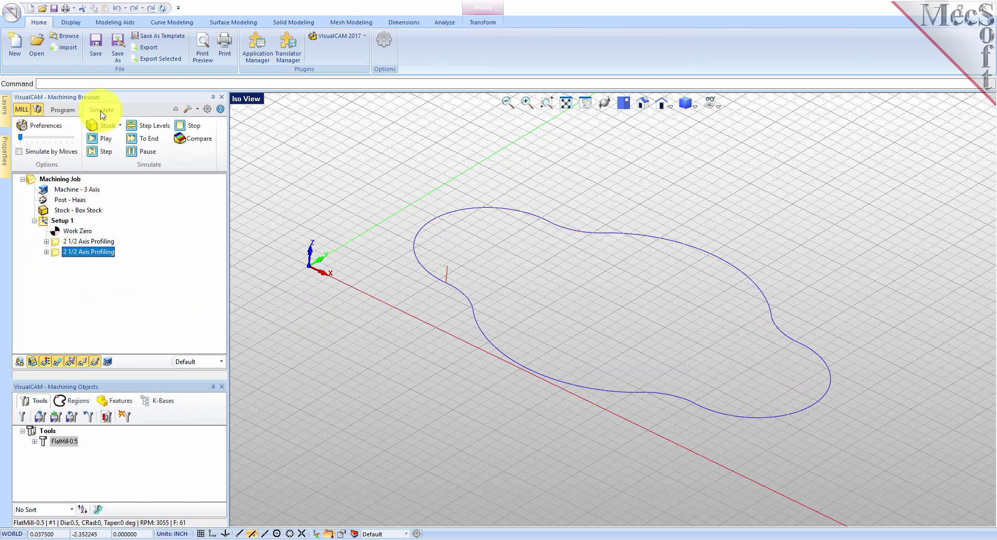
left_click(108, 141)
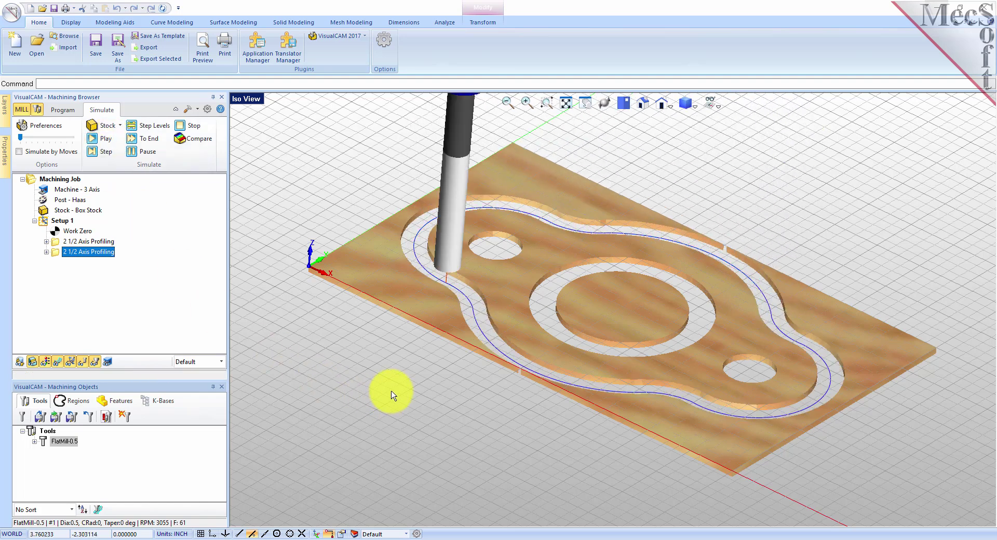
mouse_move(443, 411)
middle_mouse_down()
mouse_move(463, 407)
mouse_move(445, 407)
middle_mouse_up()
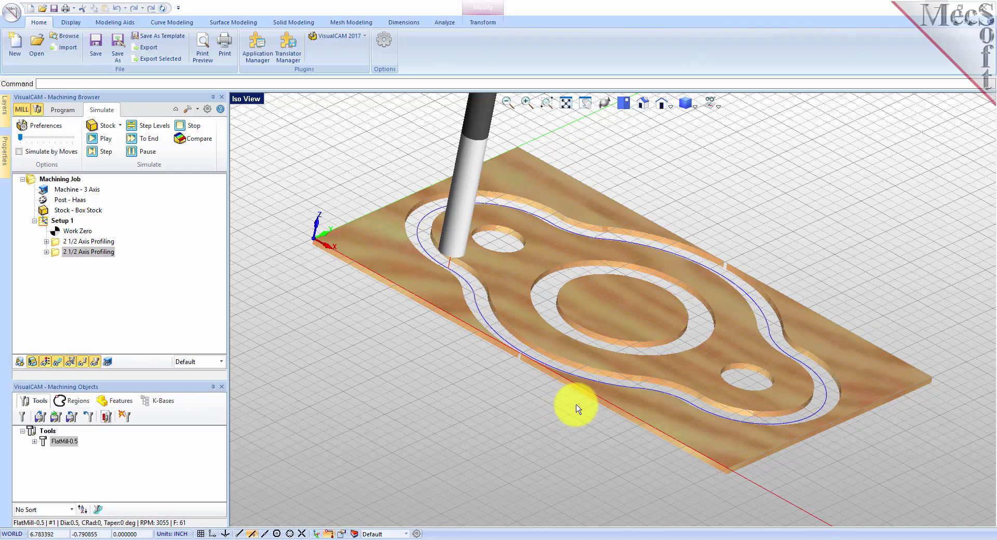
mouse_move(627, 358)
middle_mouse_down()
mouse_move(594, 424)
mouse_move(625, 475)
mouse_move(632, 364)
middle_mouse_up()
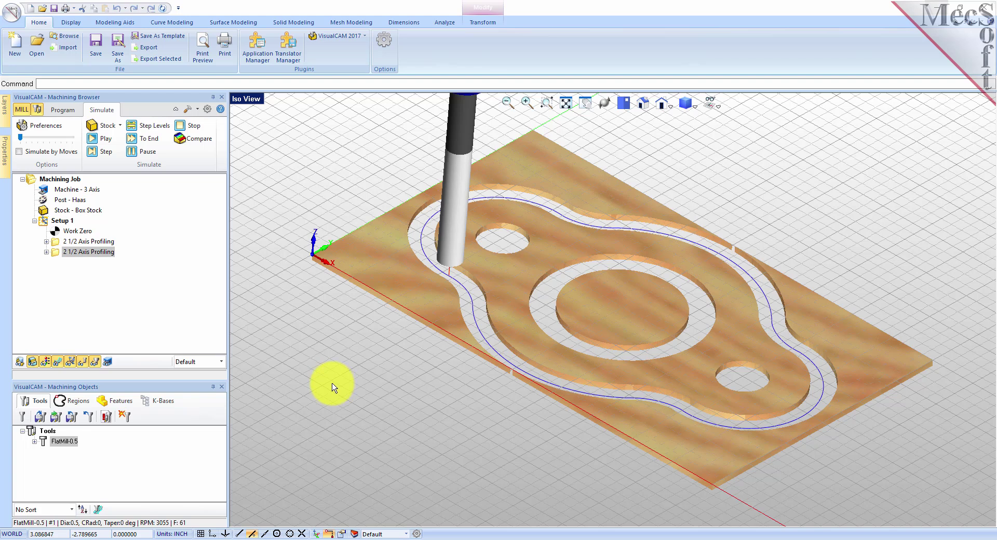
left_click(44, 222)
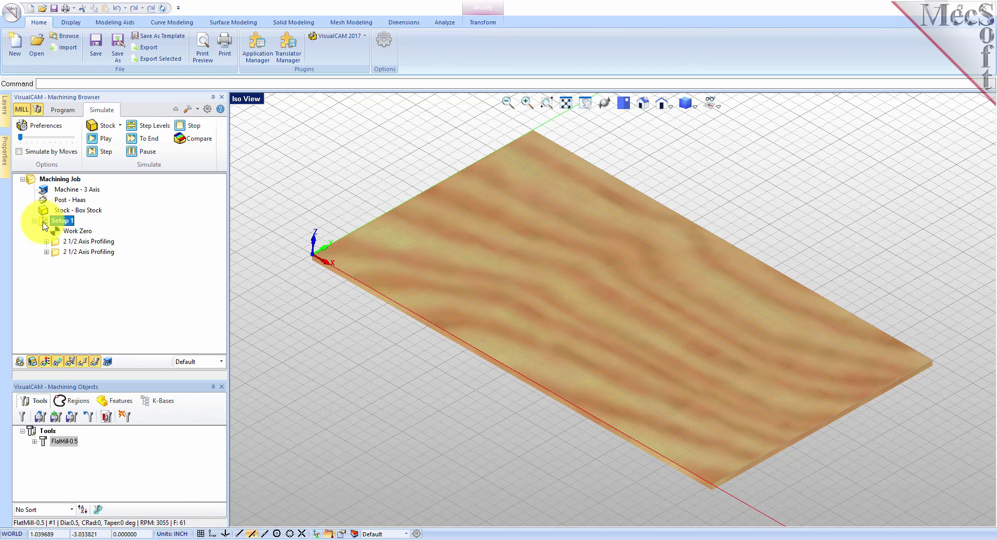
- Post Setup 1 to MILLQuickStartTutorial_Completed_Setup 1.nc and review the G-code in Notepad
right_click(69, 221)
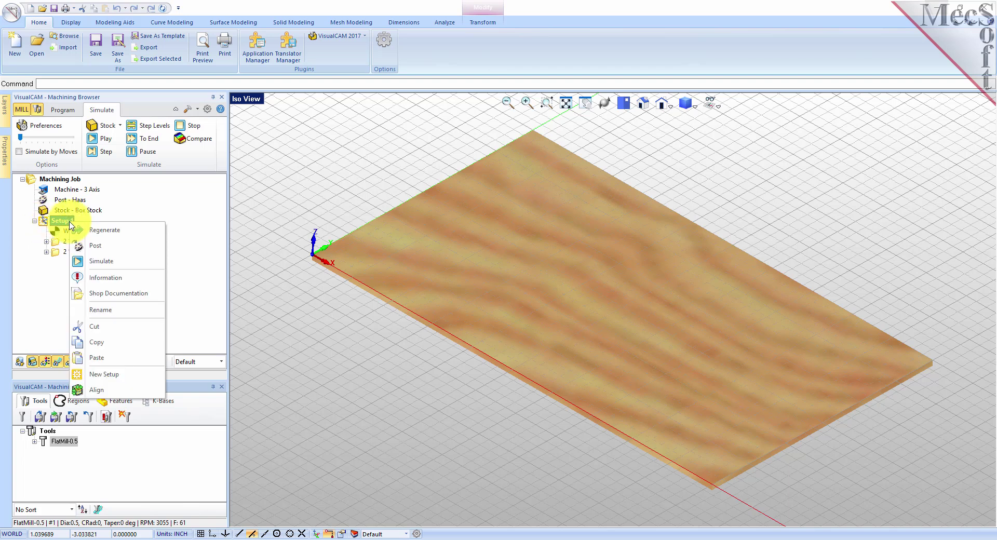
left_click(104, 245)
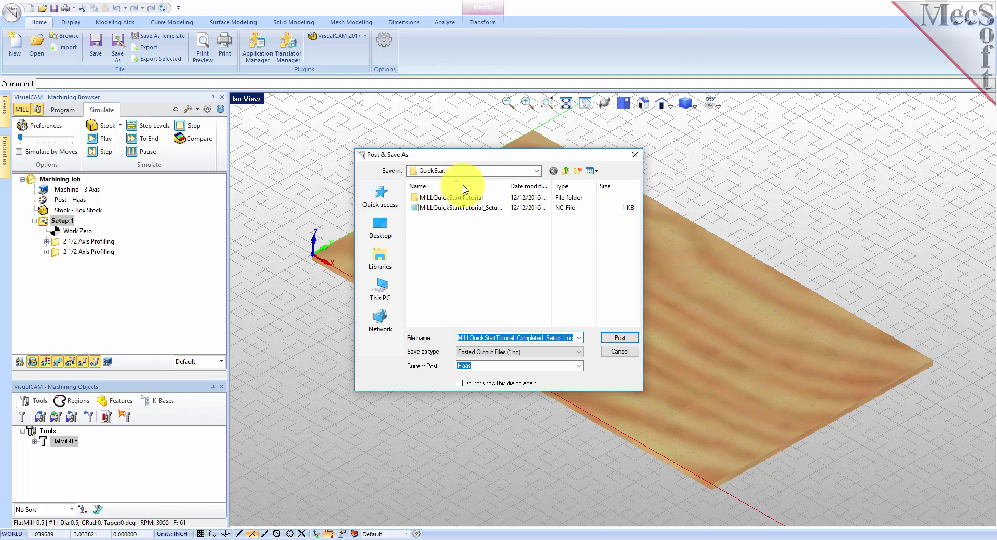
left_click(619, 337)
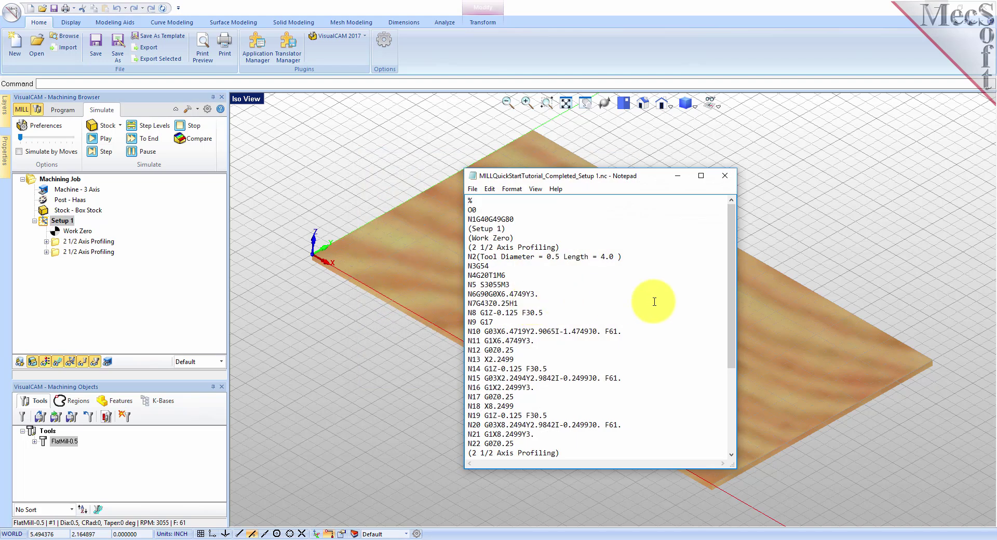
left_click_drag(734, 245, 701, 231)
left_click_drag(560, 248, 458, 247)
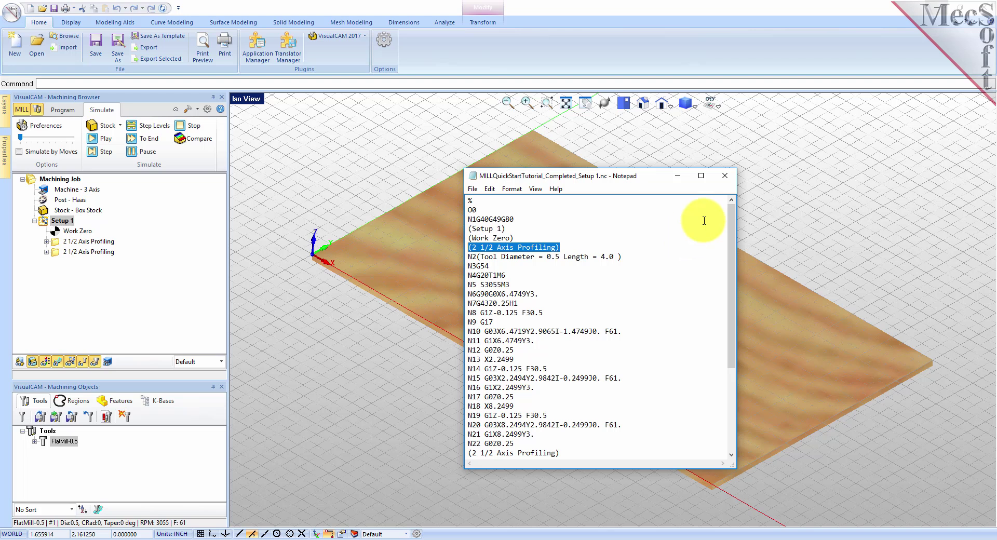
left_click(725, 175)
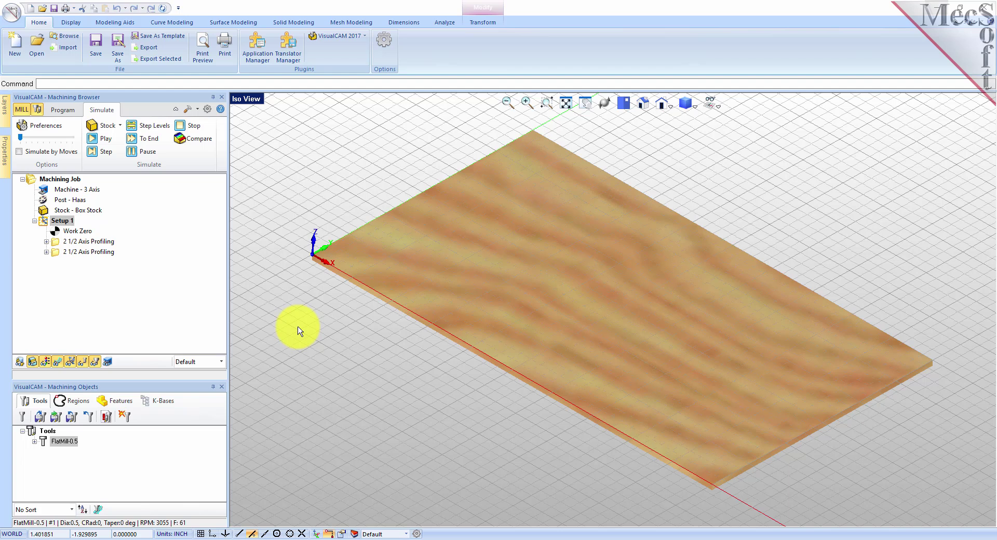
- Review Setup 1's machining information table totalling 0.72 min, then close it
left_click(63, 110)
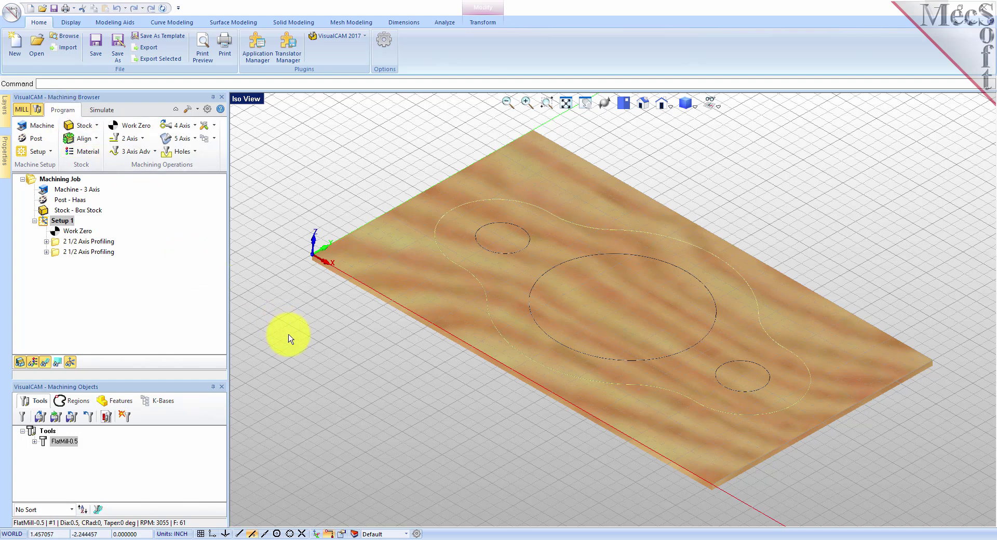
left_click(57, 222)
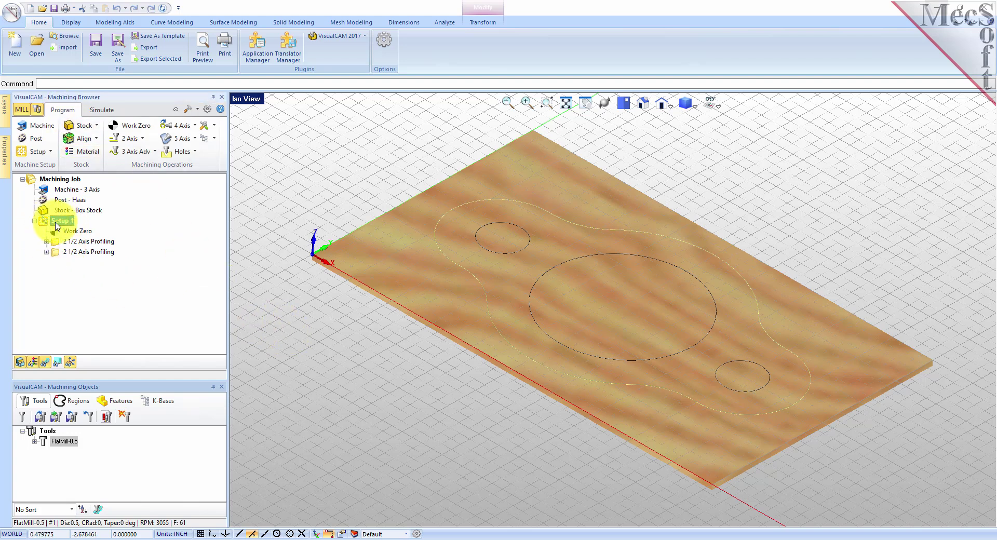
right_click(56, 224)
left_click(142, 281)
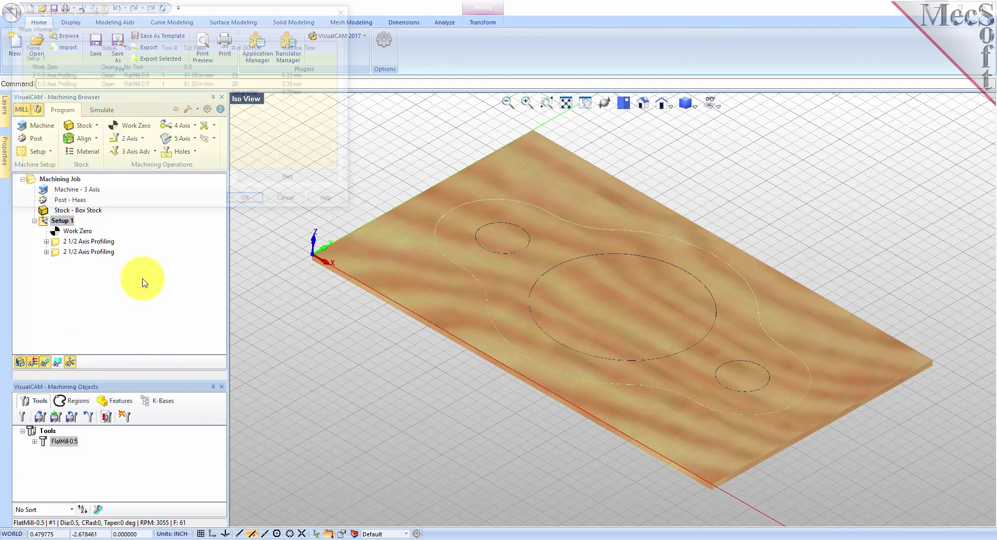
left_click_drag(130, 15, 375, 180)
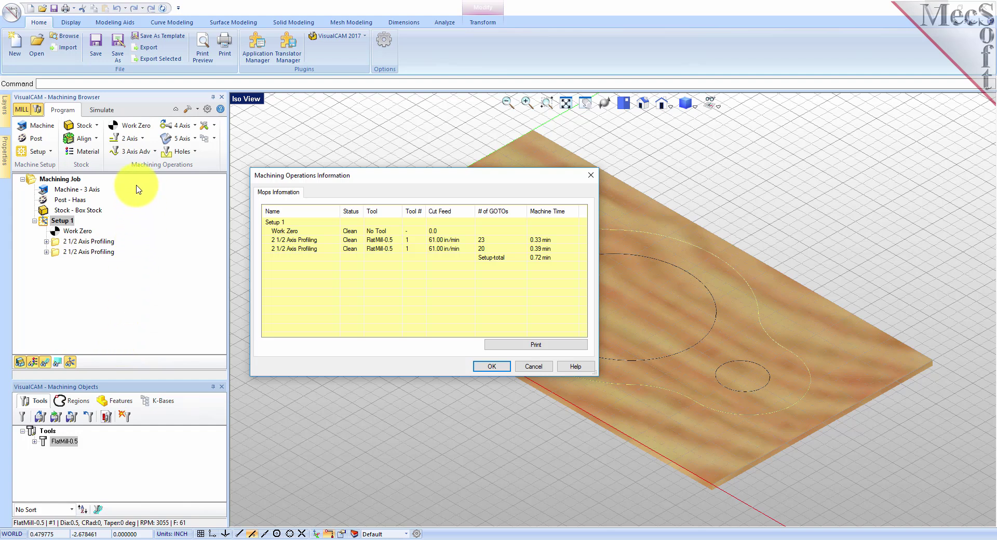
left_click(497, 367)
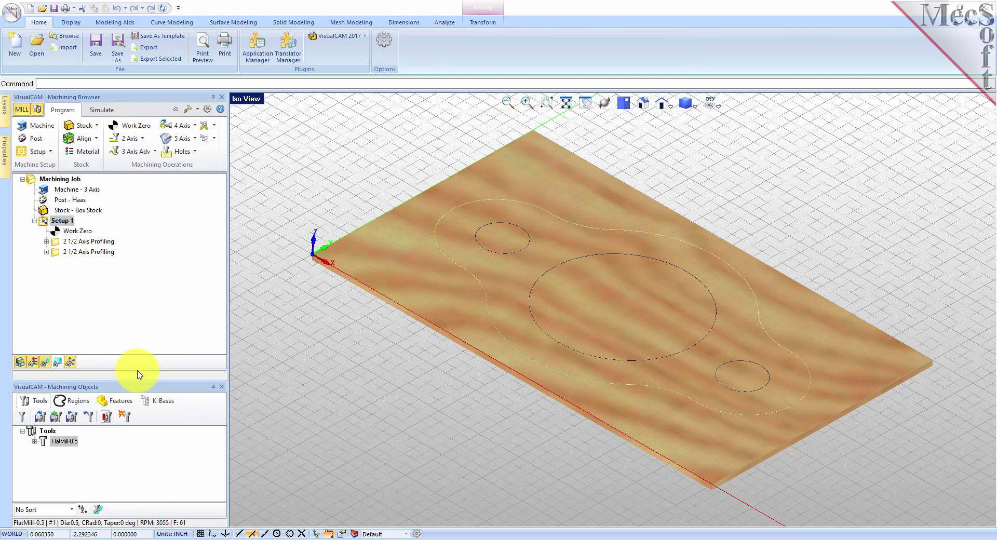
- Save Setup 1's shop documentation as MILLQuickStartTutorial_Completed.html with Template1, overwriting the existing file
left_click(72, 224)
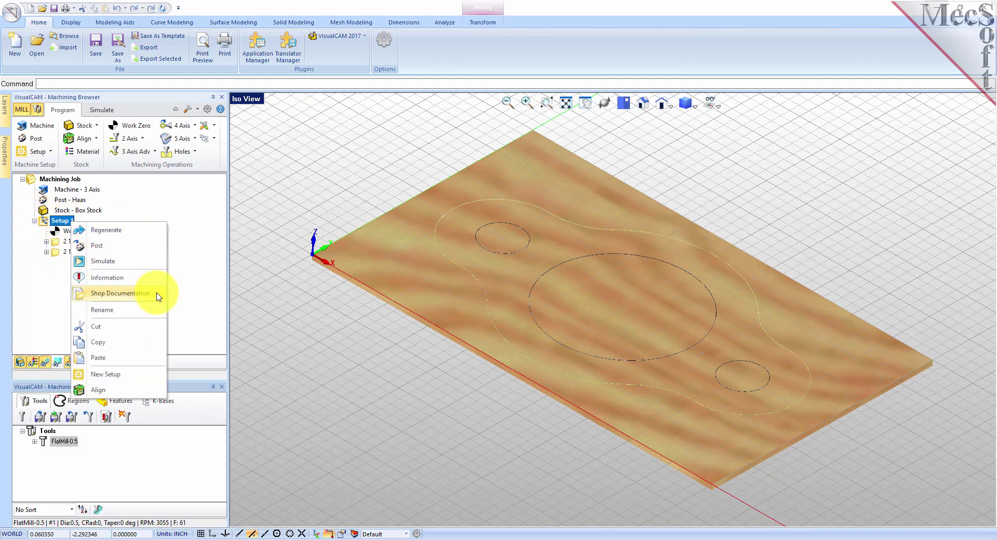
left_click(158, 297)
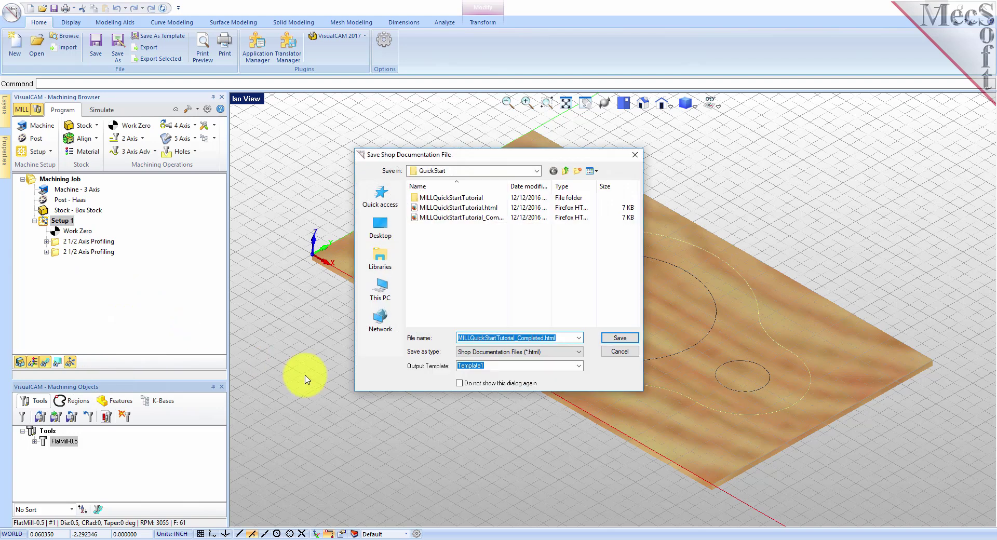
left_click(578, 366)
left_click(488, 373)
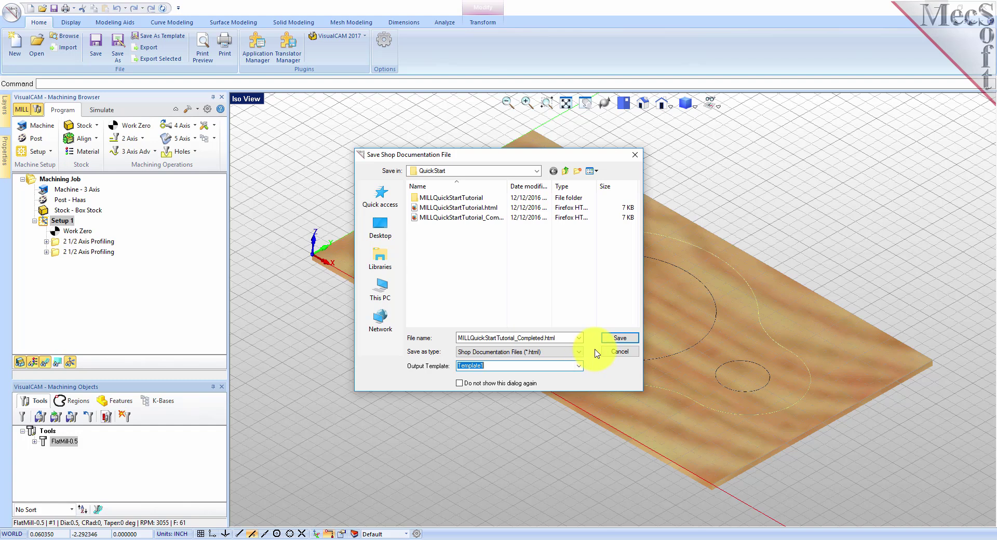
left_click(618, 338)
left_click(526, 279)
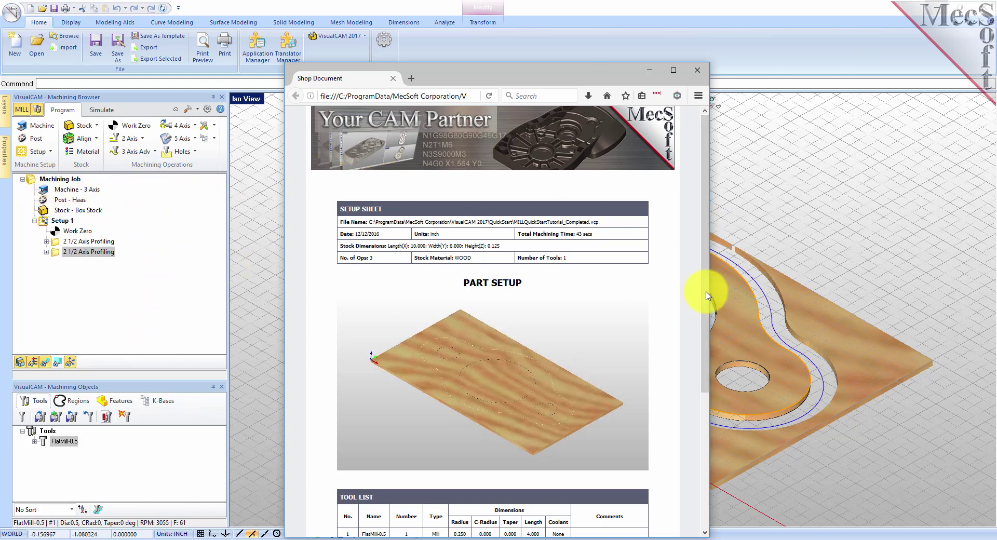
- Scroll the shop document down to the FlatMill-0.5 tool list and machining operations
left_click_drag(703, 273, 699, 227)
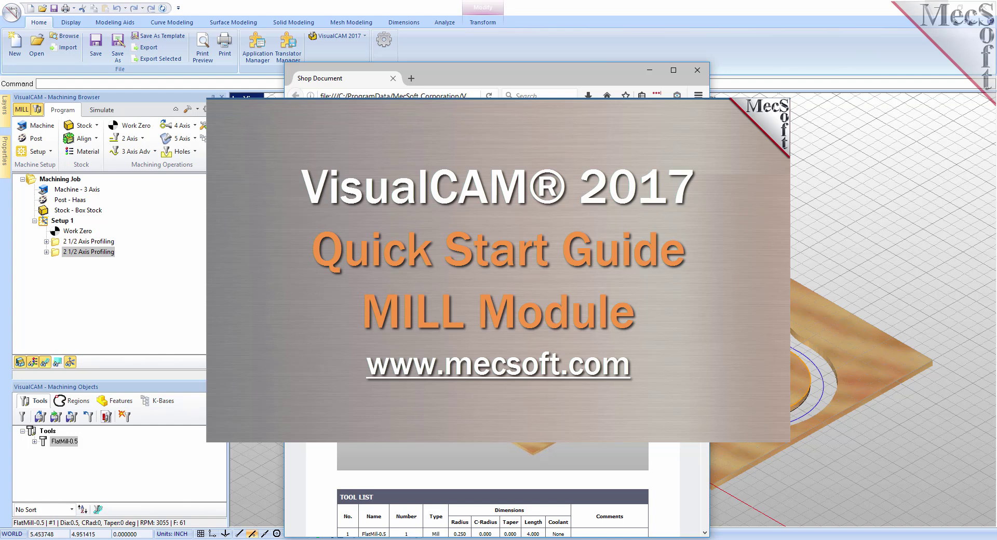